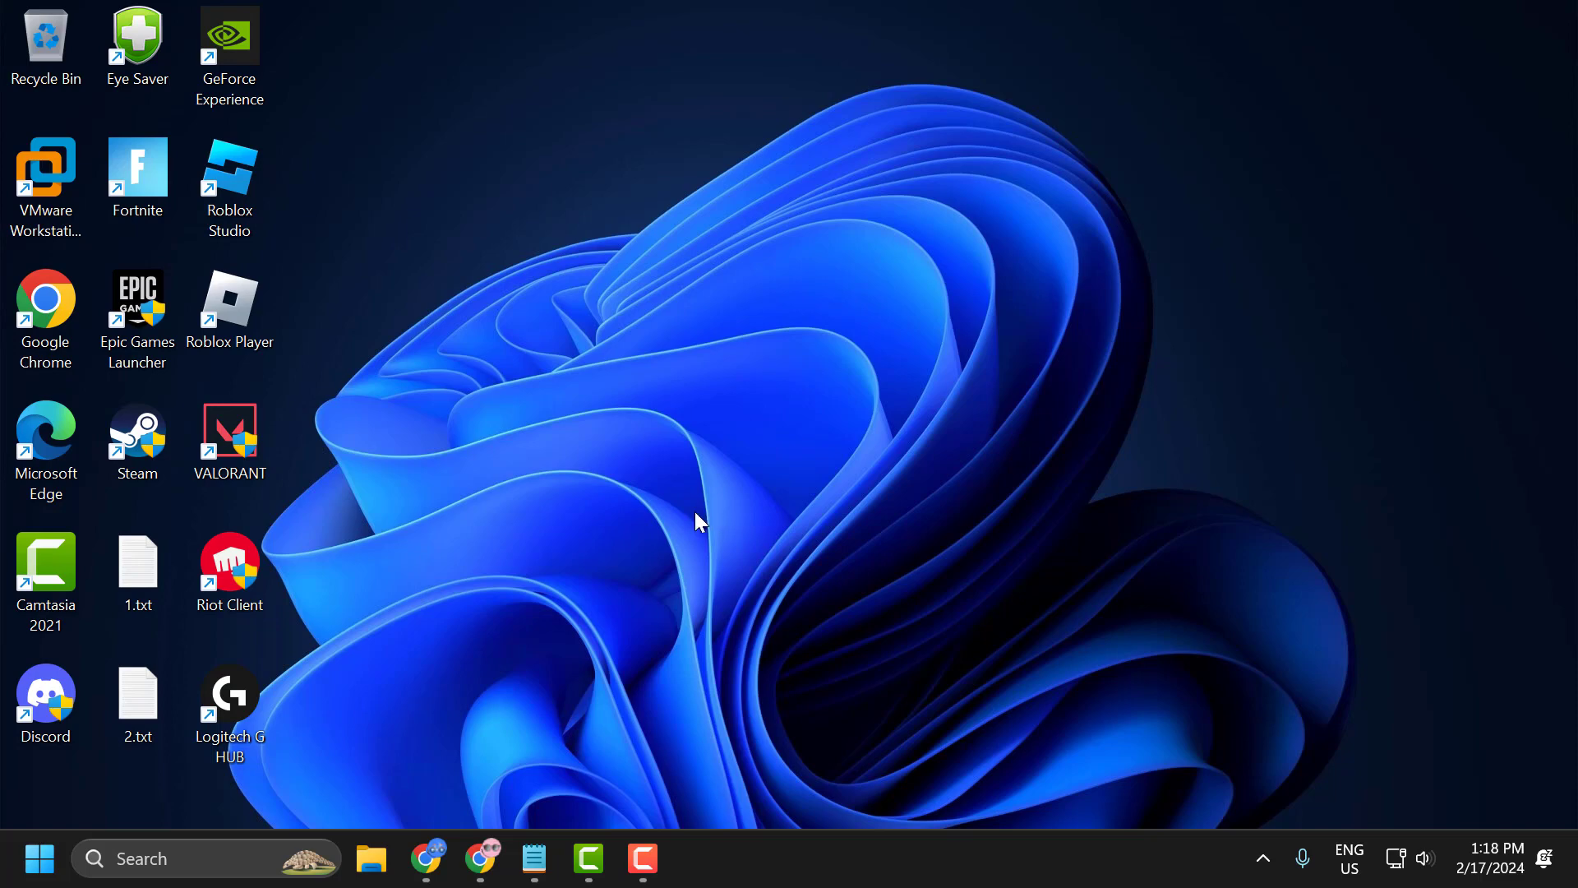
# - Search for 'view network connections' and open the Control Panel Network Connections result
pyautogui.click(243, 846)
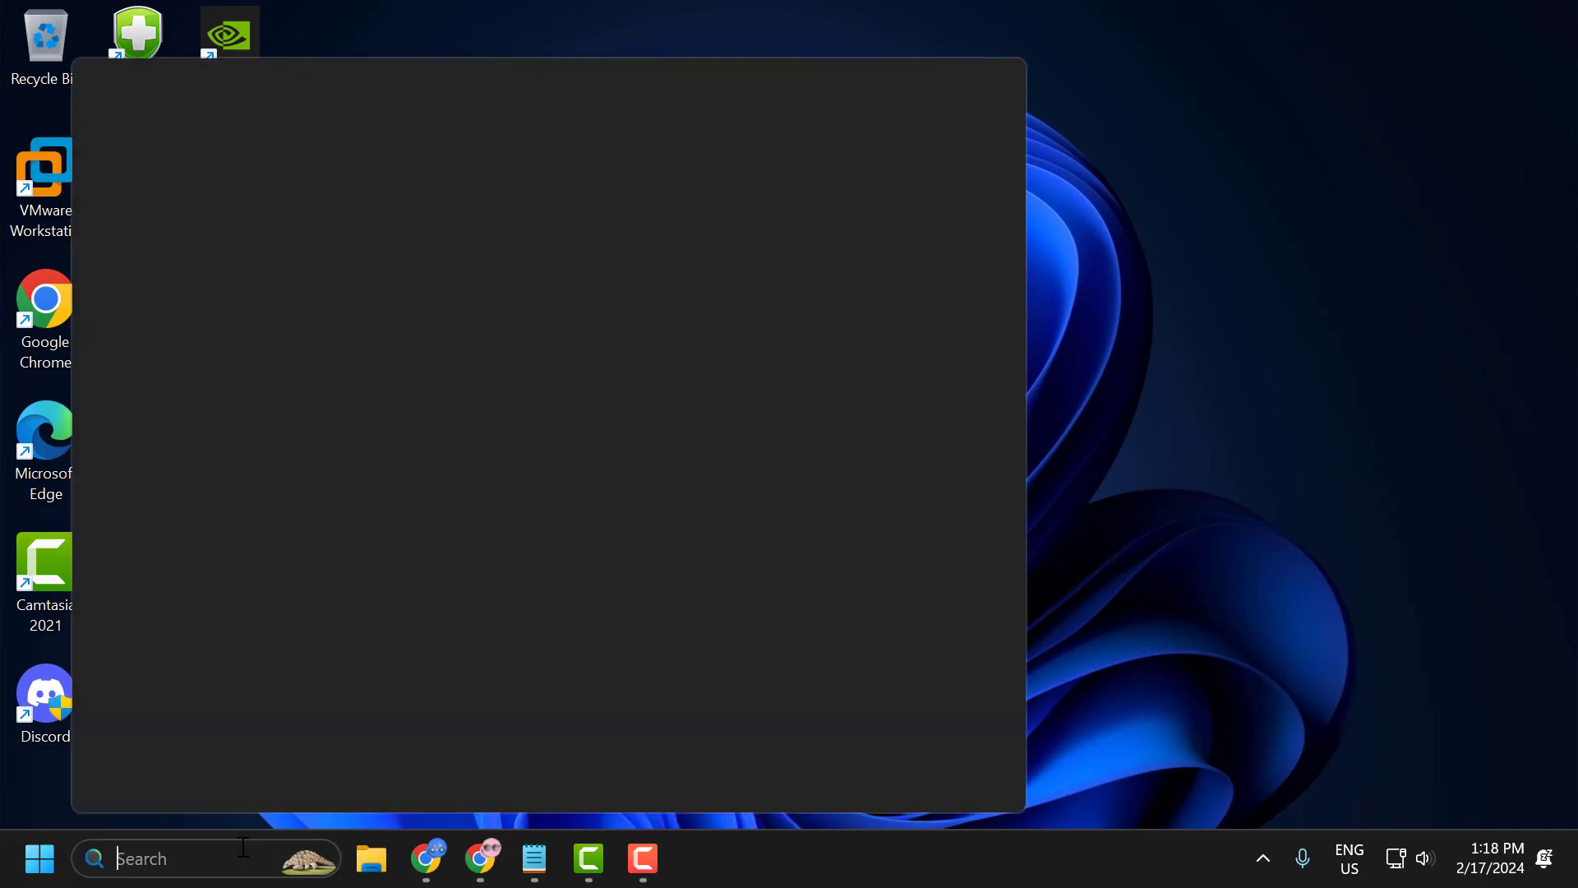
pyautogui.write('vie')
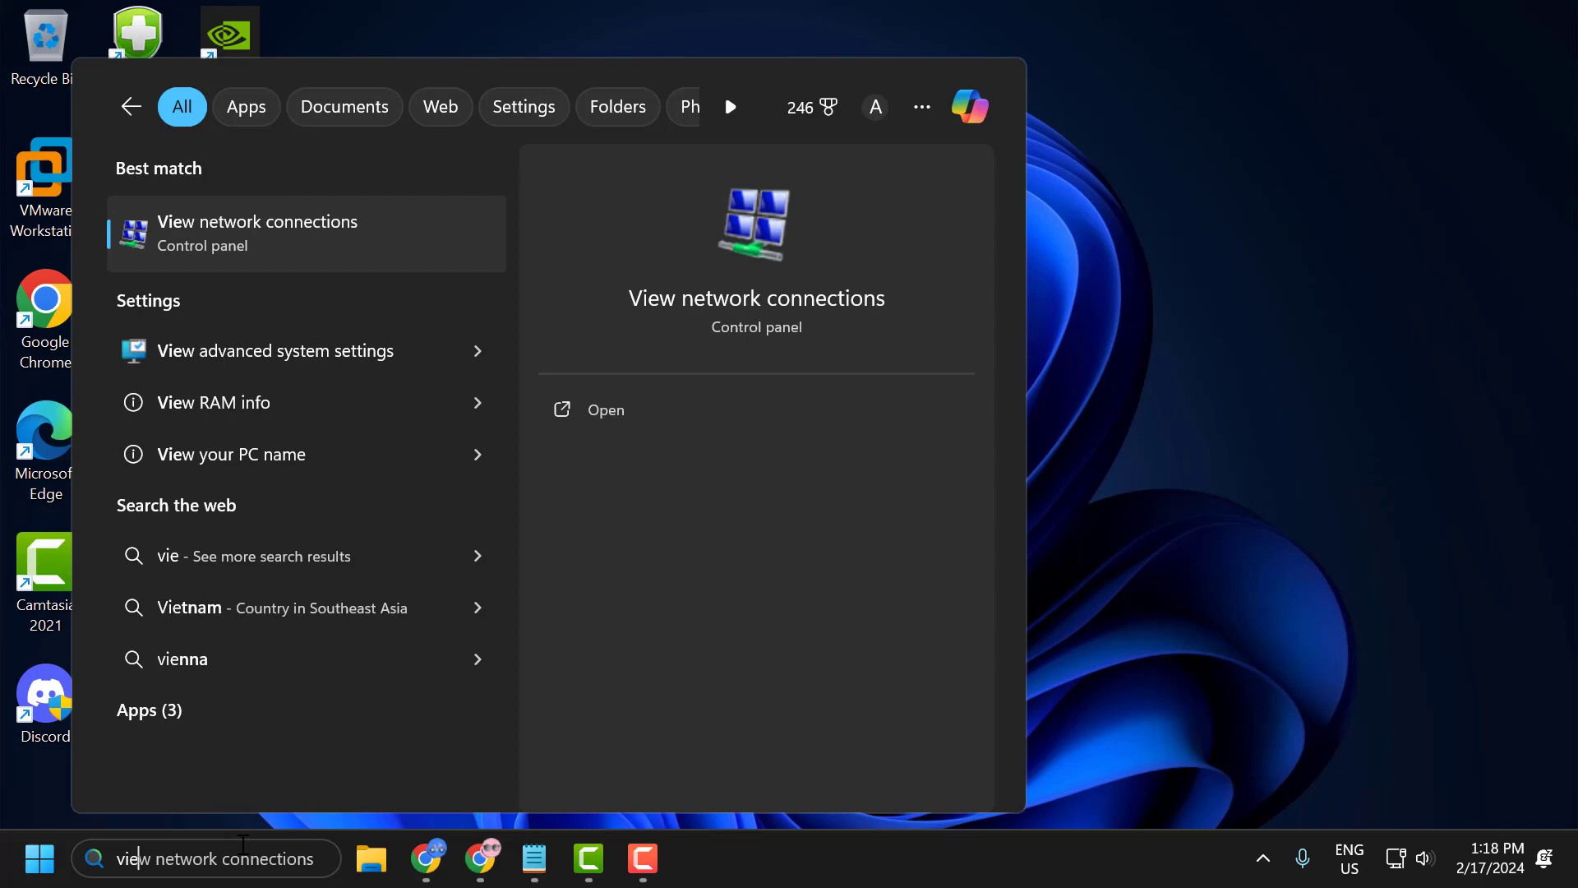
pyautogui.click(279, 238)
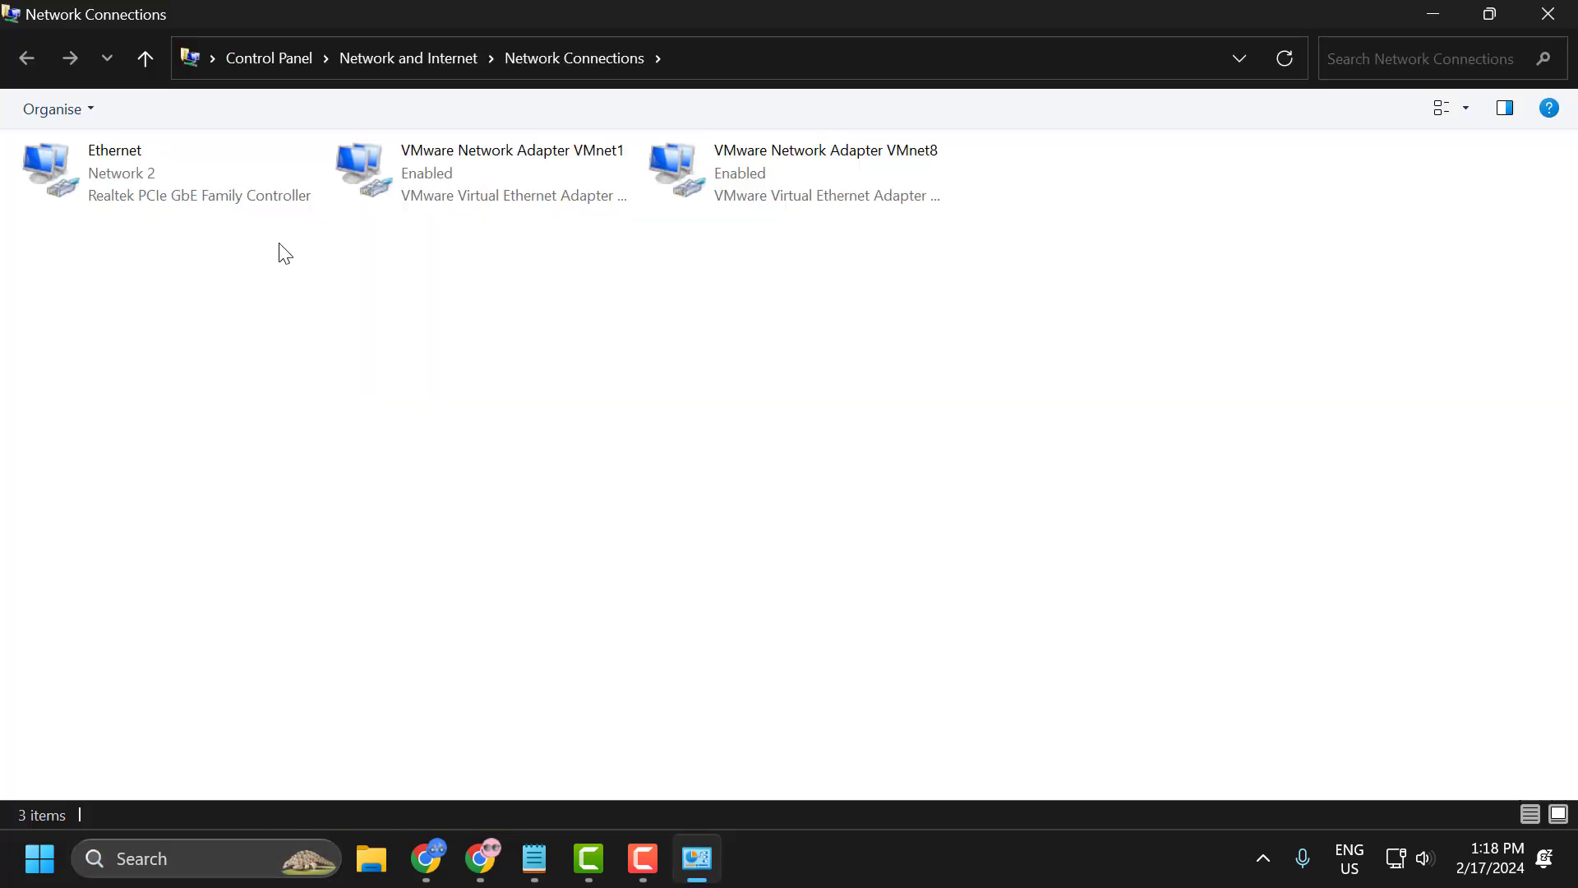
# - Open the Internet Protocol Version 4 properties of the Ethernet connection
pyautogui.click(160, 185)
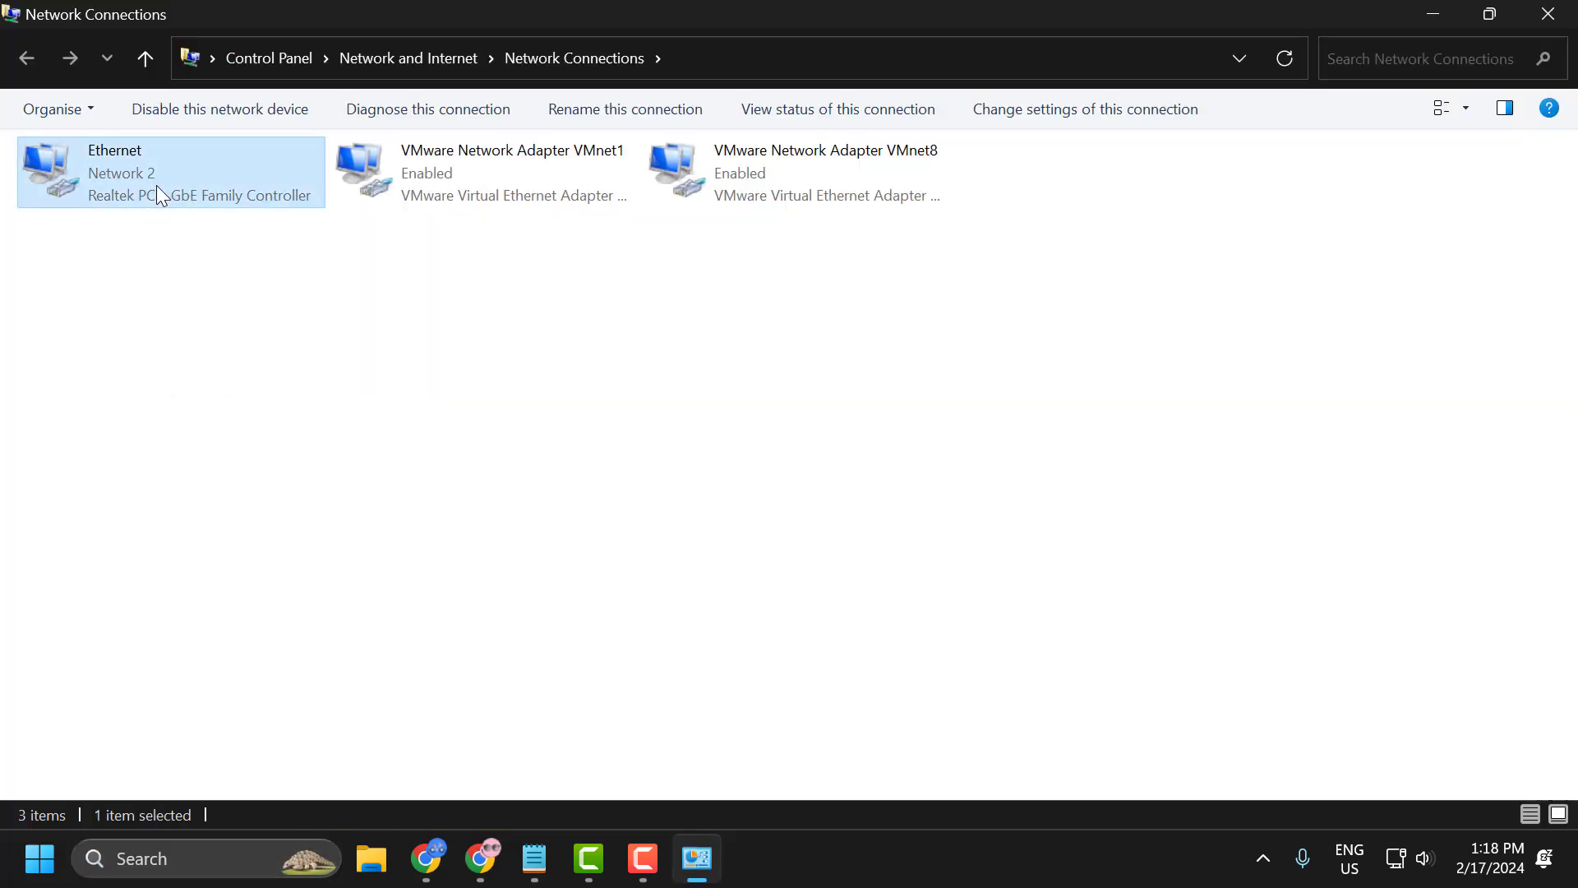
pyautogui.rightClick(156, 186)
pyautogui.click(239, 424)
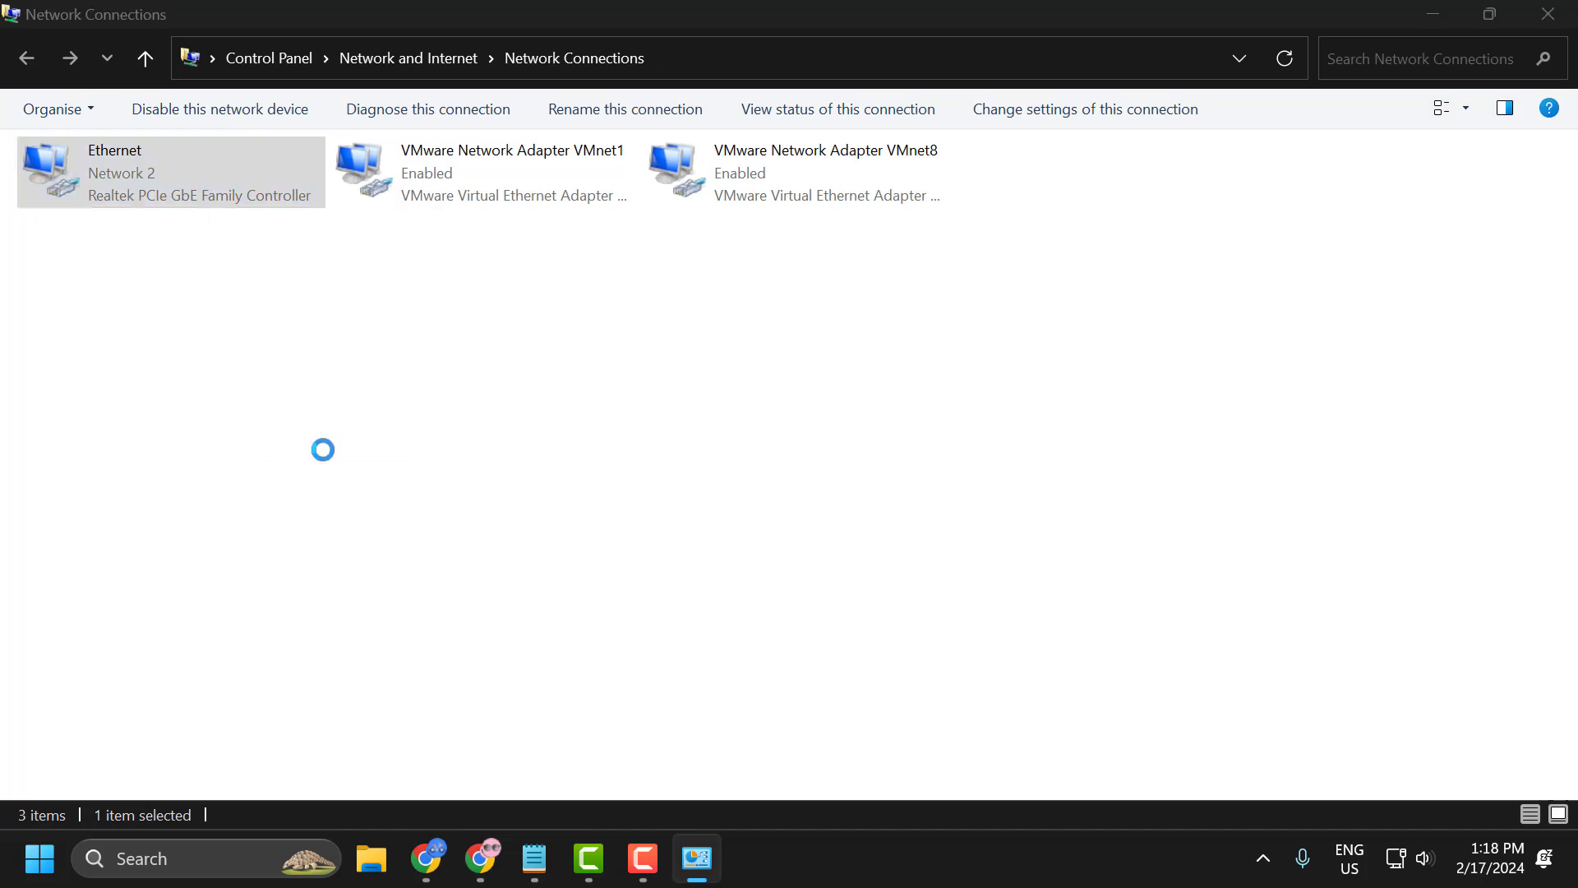
pyautogui.click(285, 435)
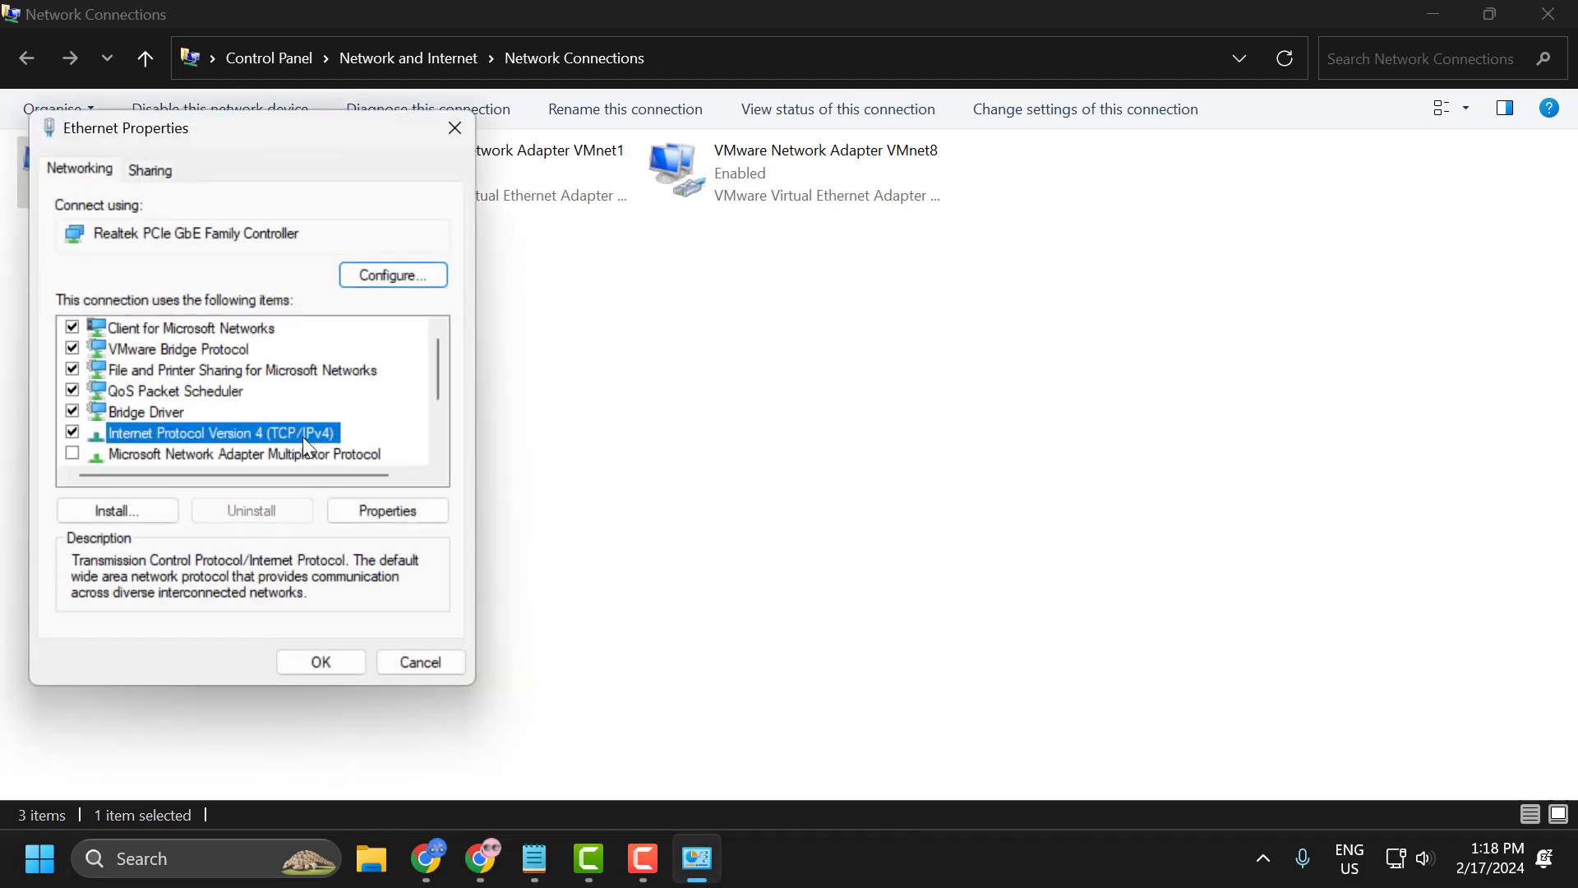
pyautogui.click(363, 516)
# - Set preferred DNS 8.8.8.8 and alternate DNS 8.8.4.4, then save and close
pyautogui.click(159, 545)
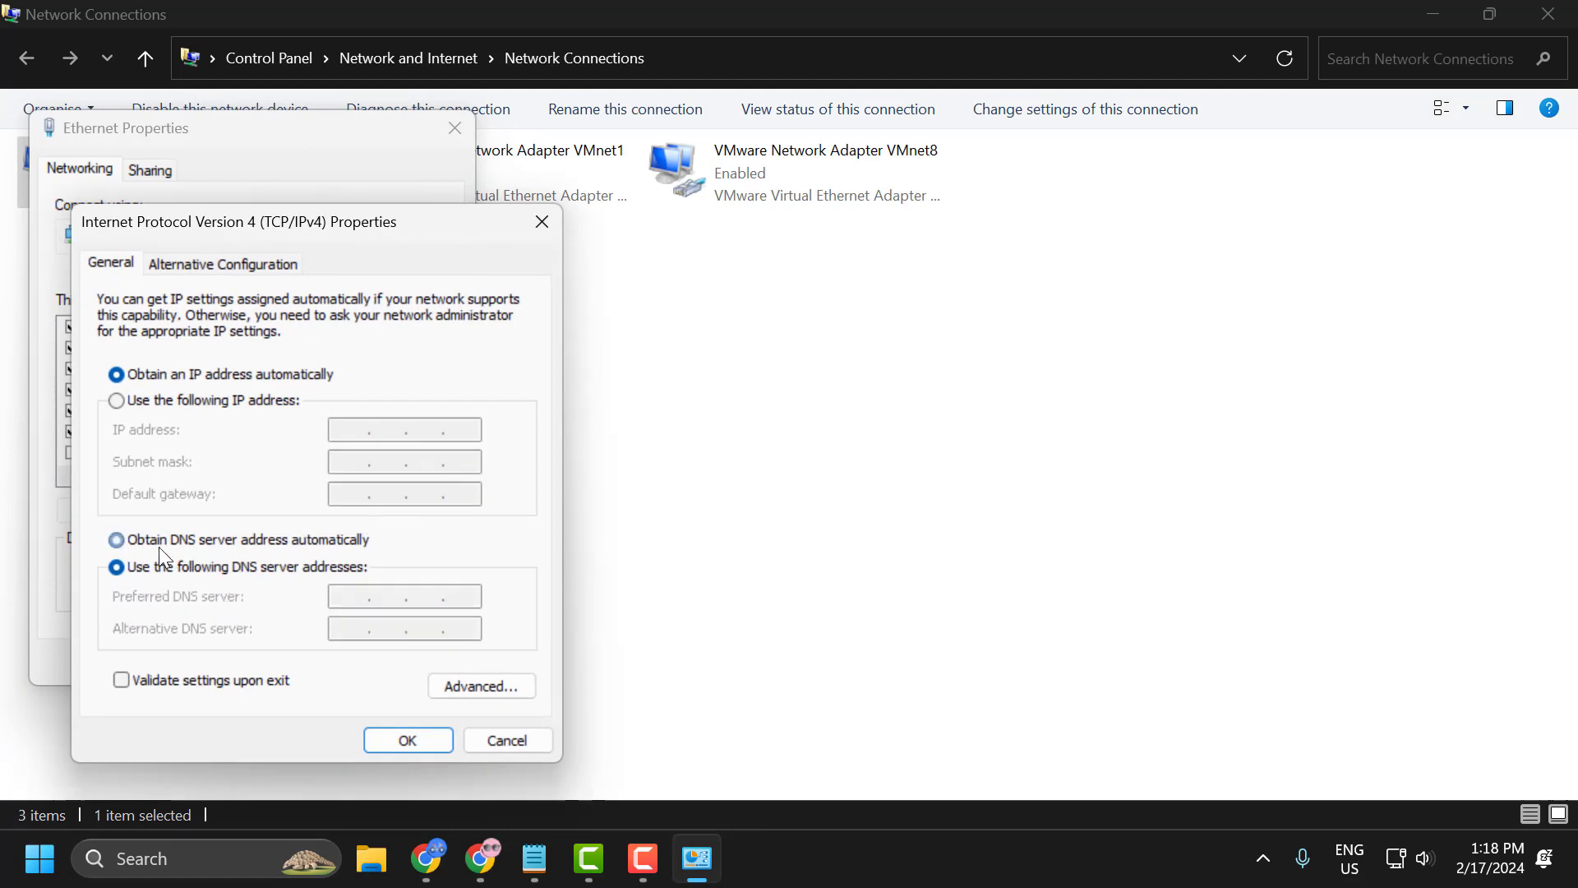
pyautogui.click(118, 568)
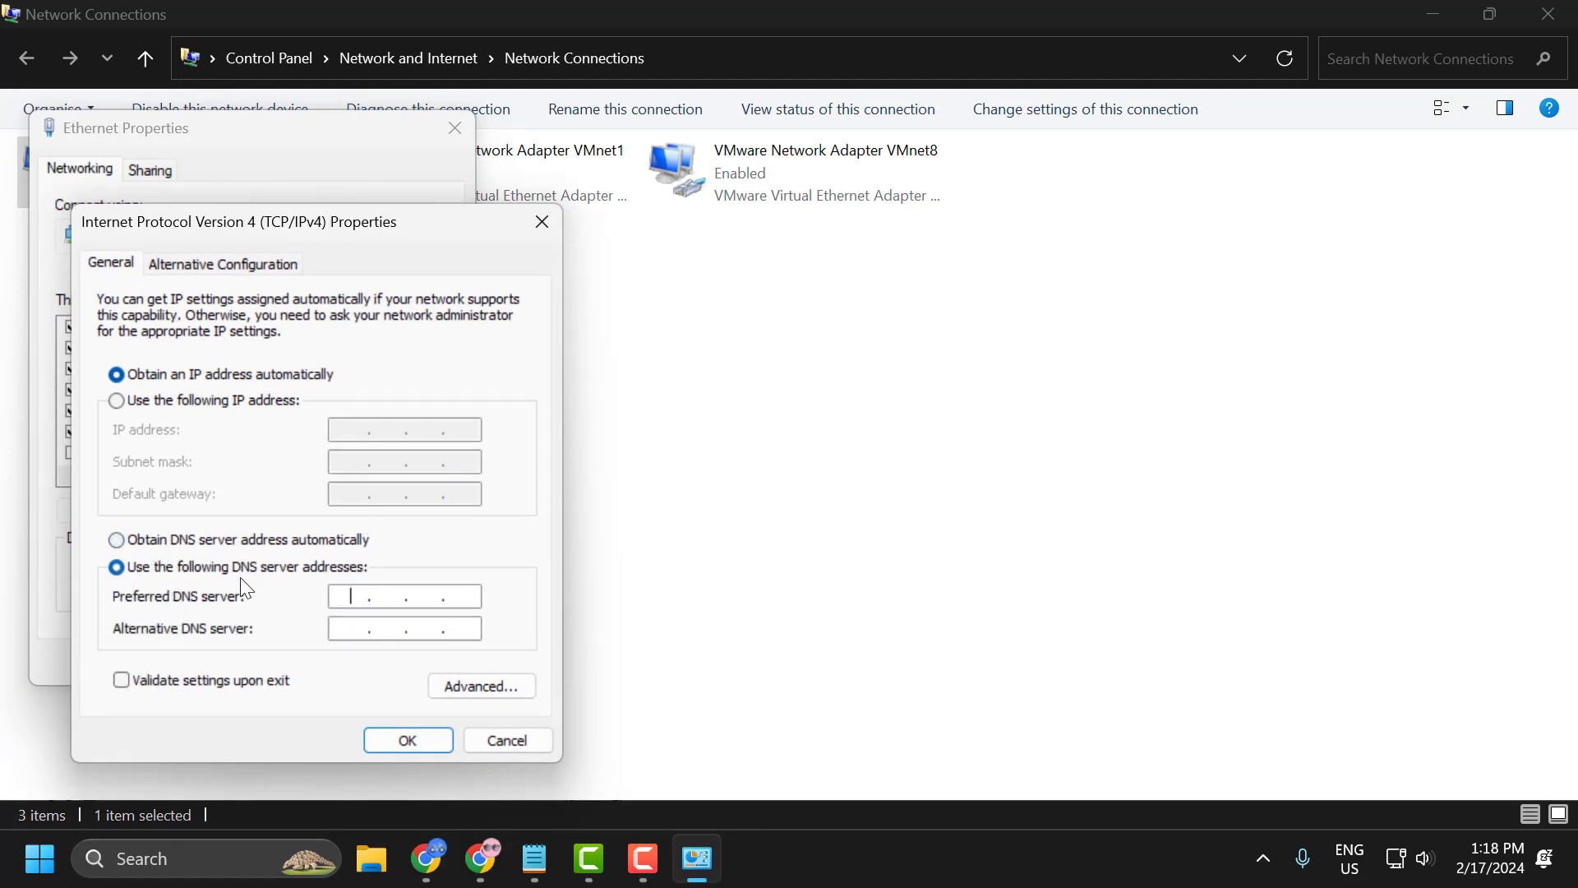
pyautogui.click(350, 599)
pyautogui.write('8.8.8.8')
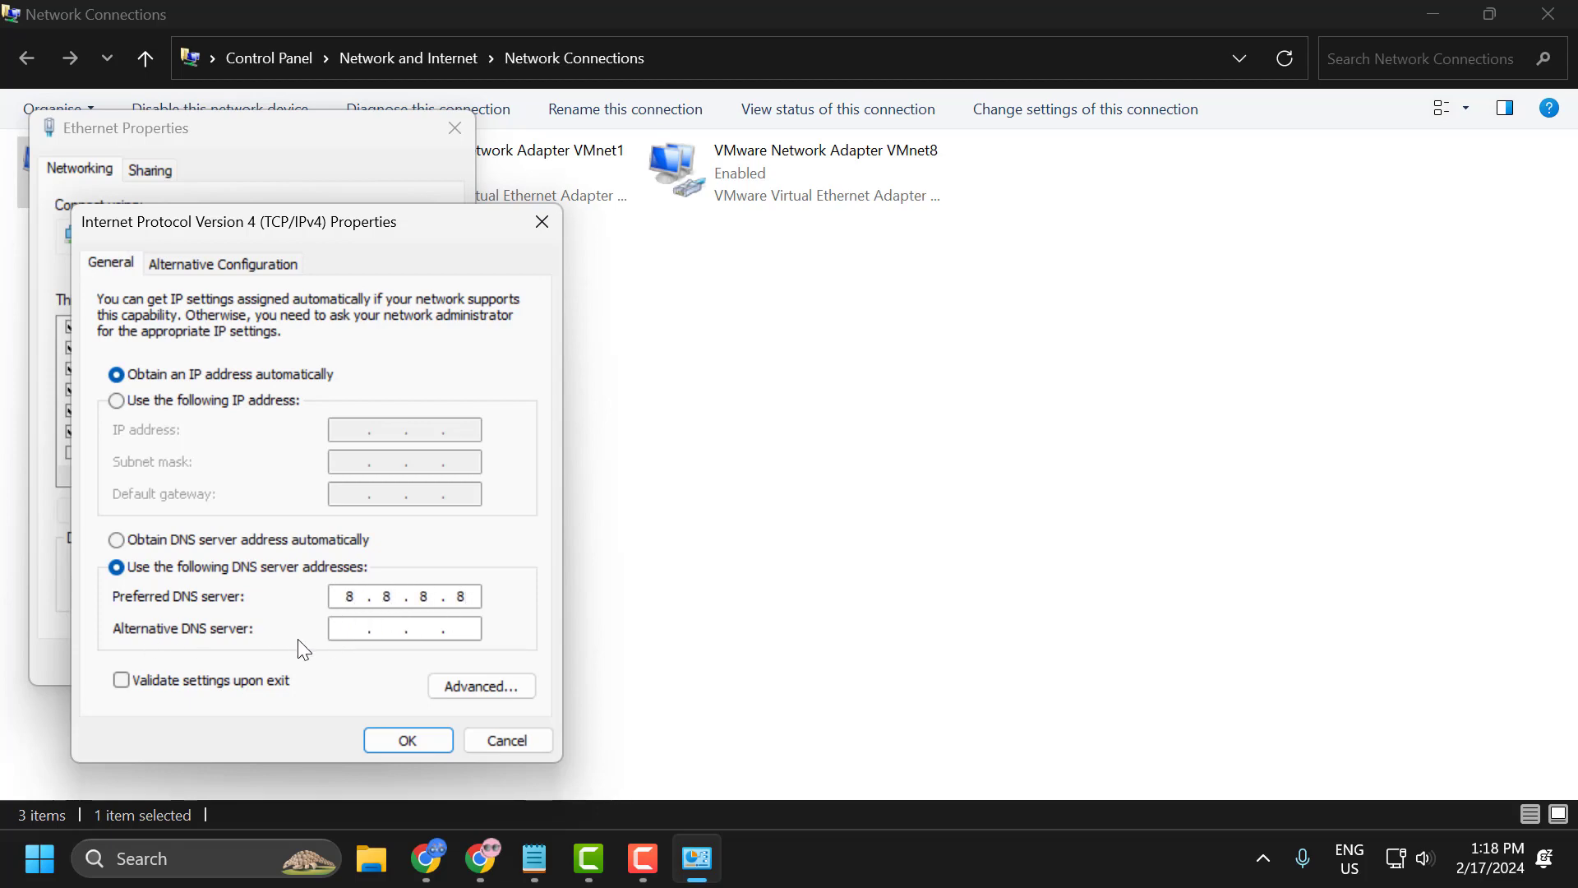
pyautogui.click(357, 630)
pyautogui.write('8.8.4.4')
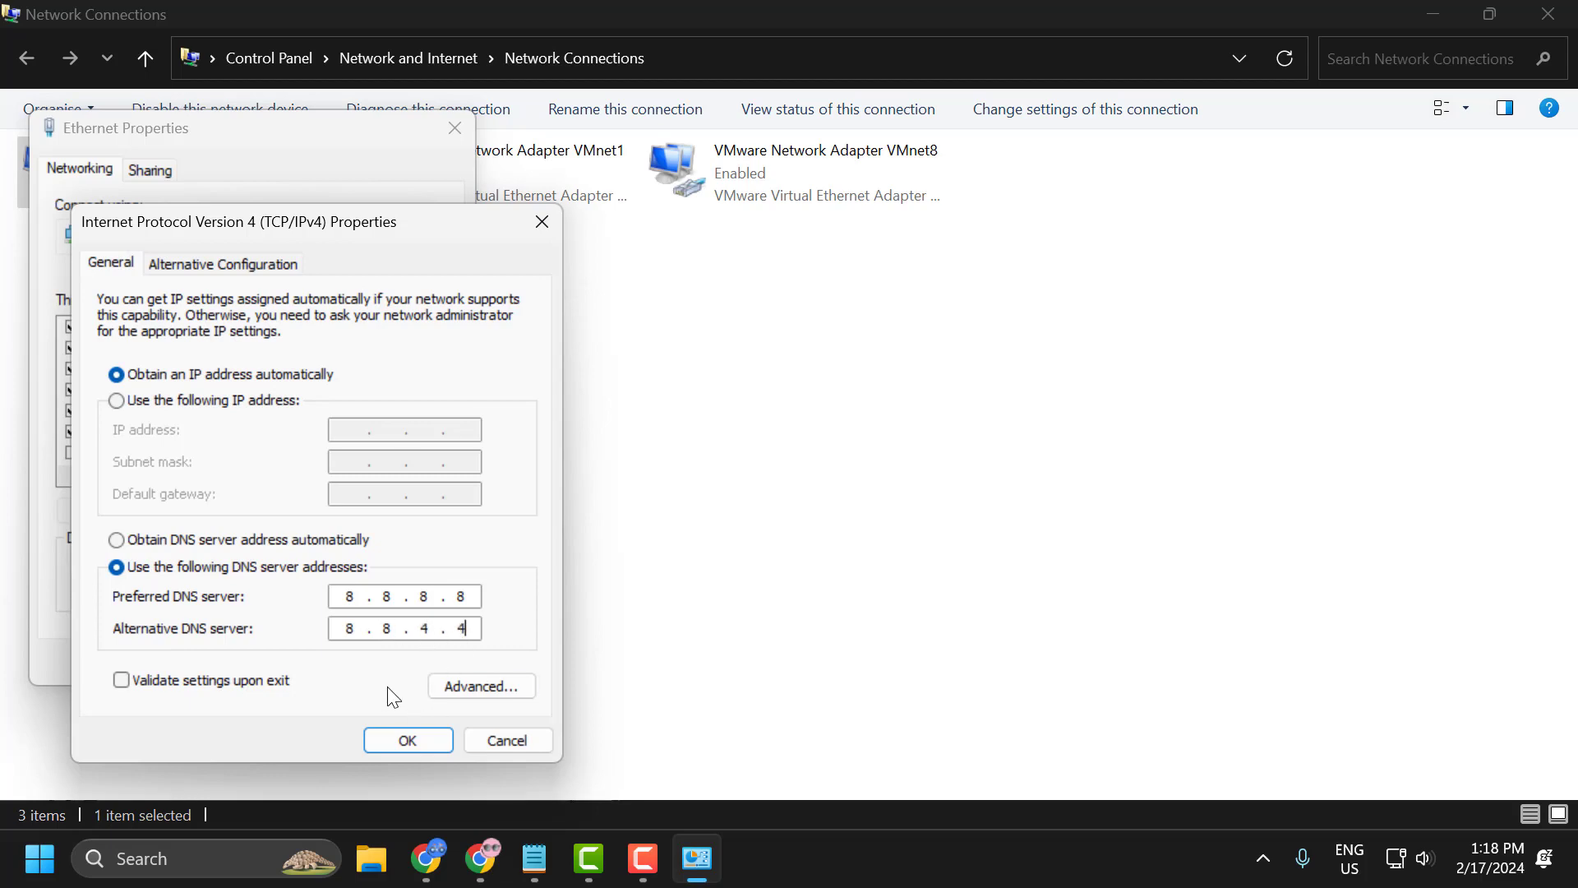
pyautogui.click(382, 744)
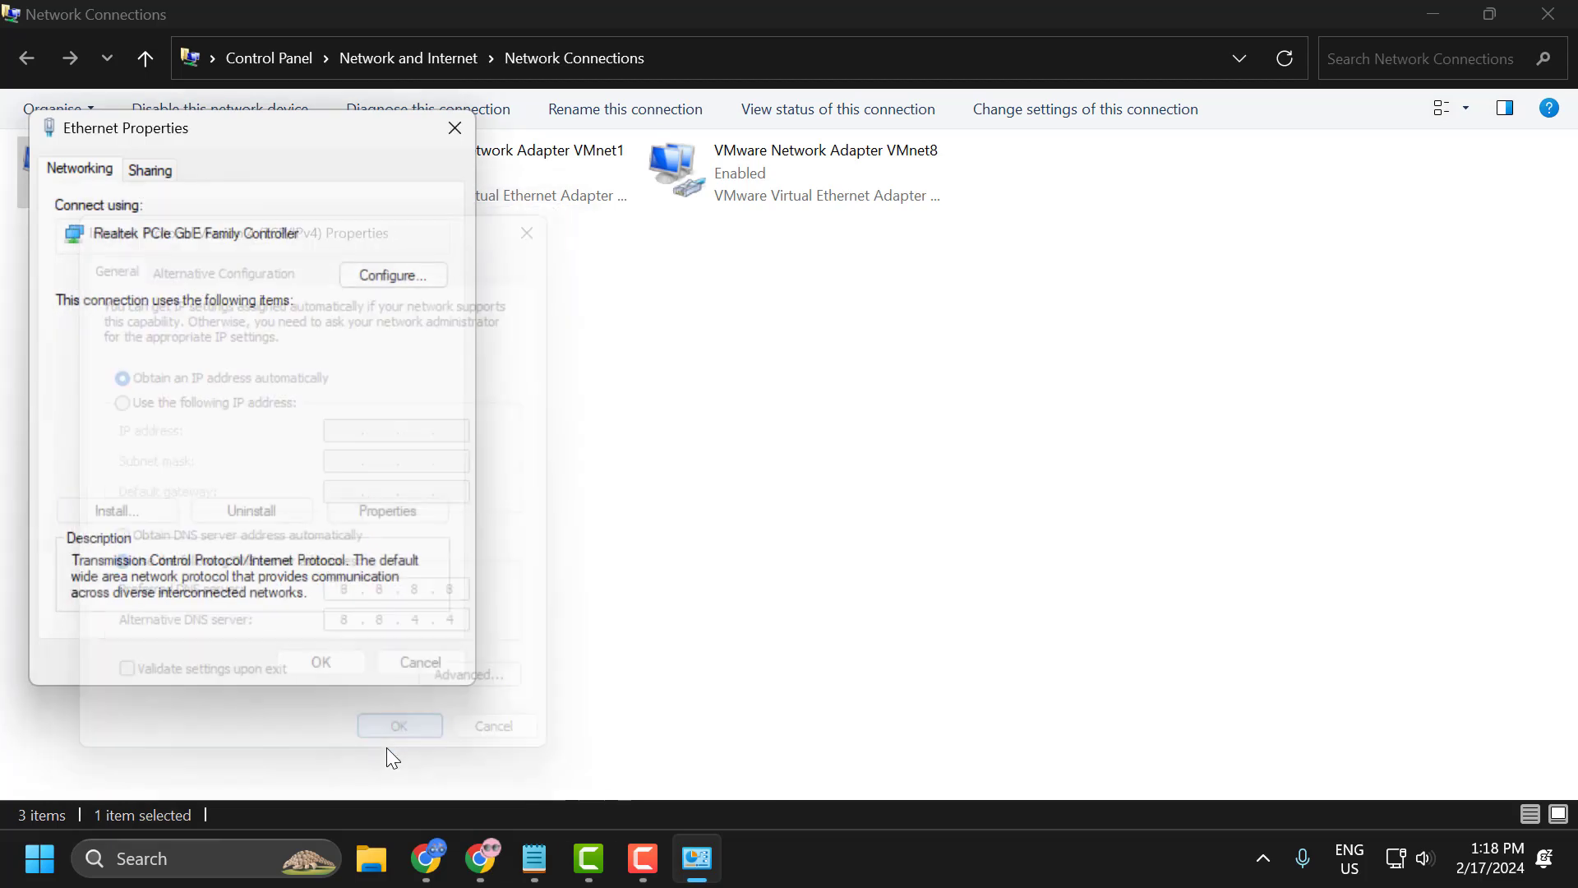
pyautogui.click(312, 666)
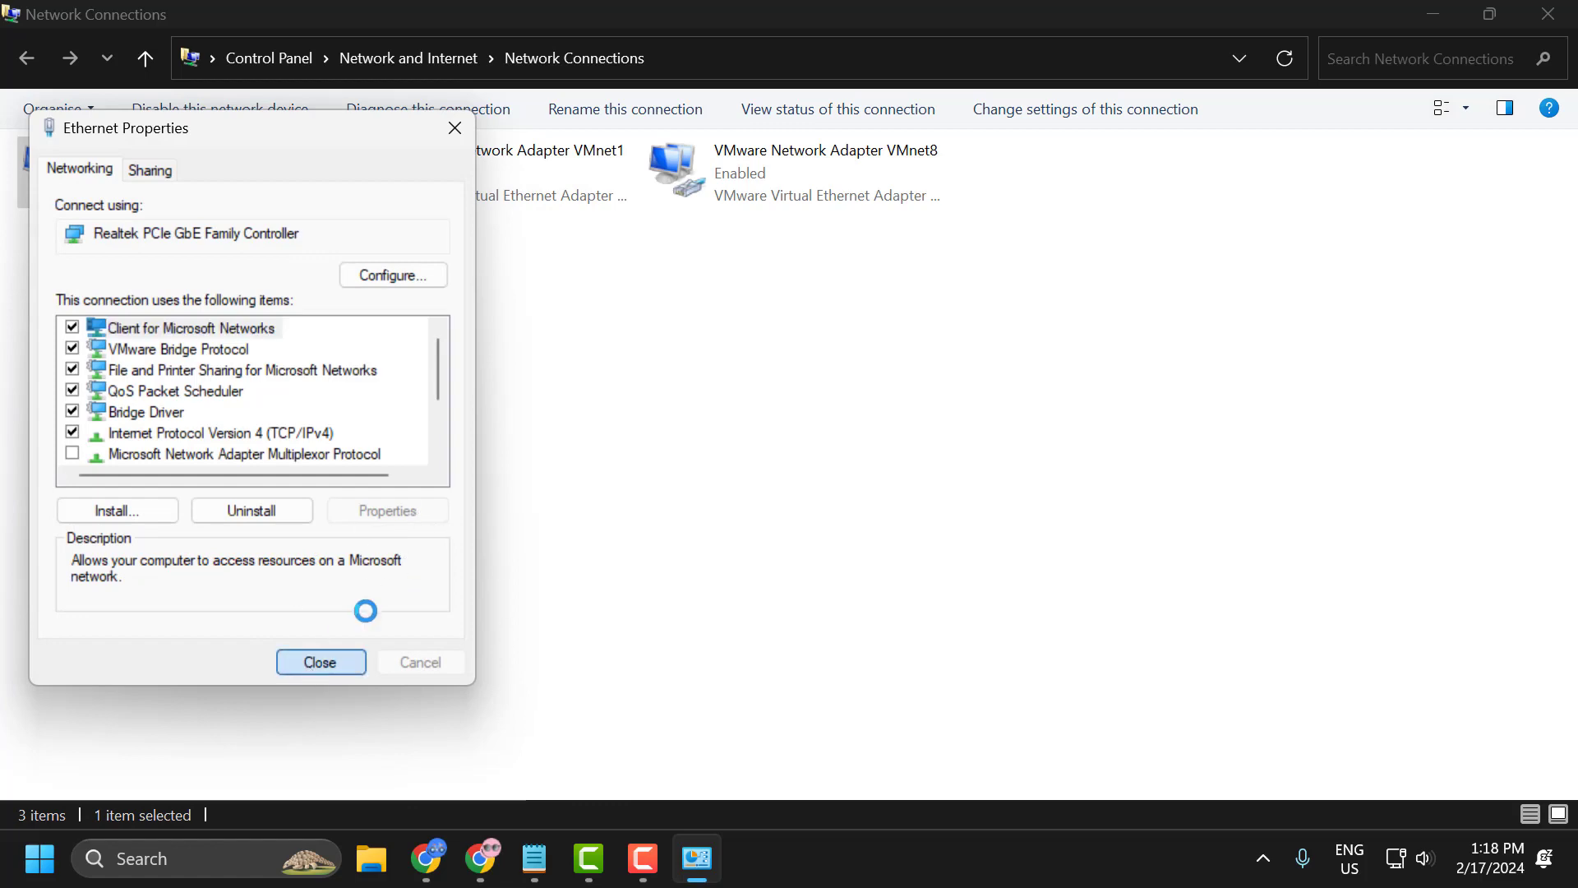
# - Close Network Connections and launch Command Prompt as administrator from a 'cmd' search
pyautogui.click(1551, 20)
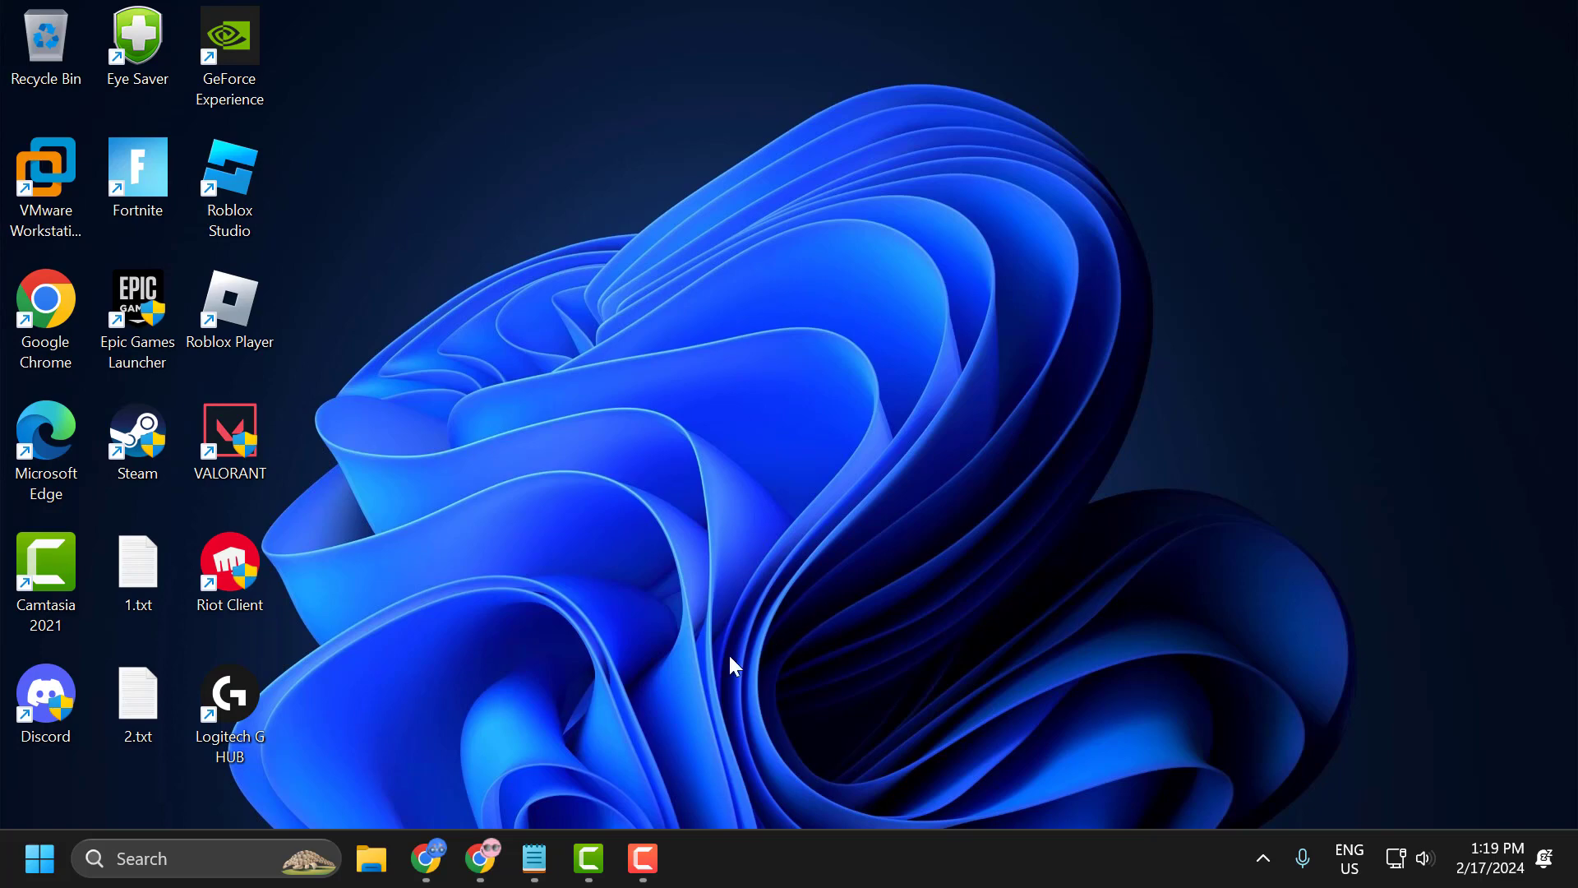
pyautogui.click(204, 855)
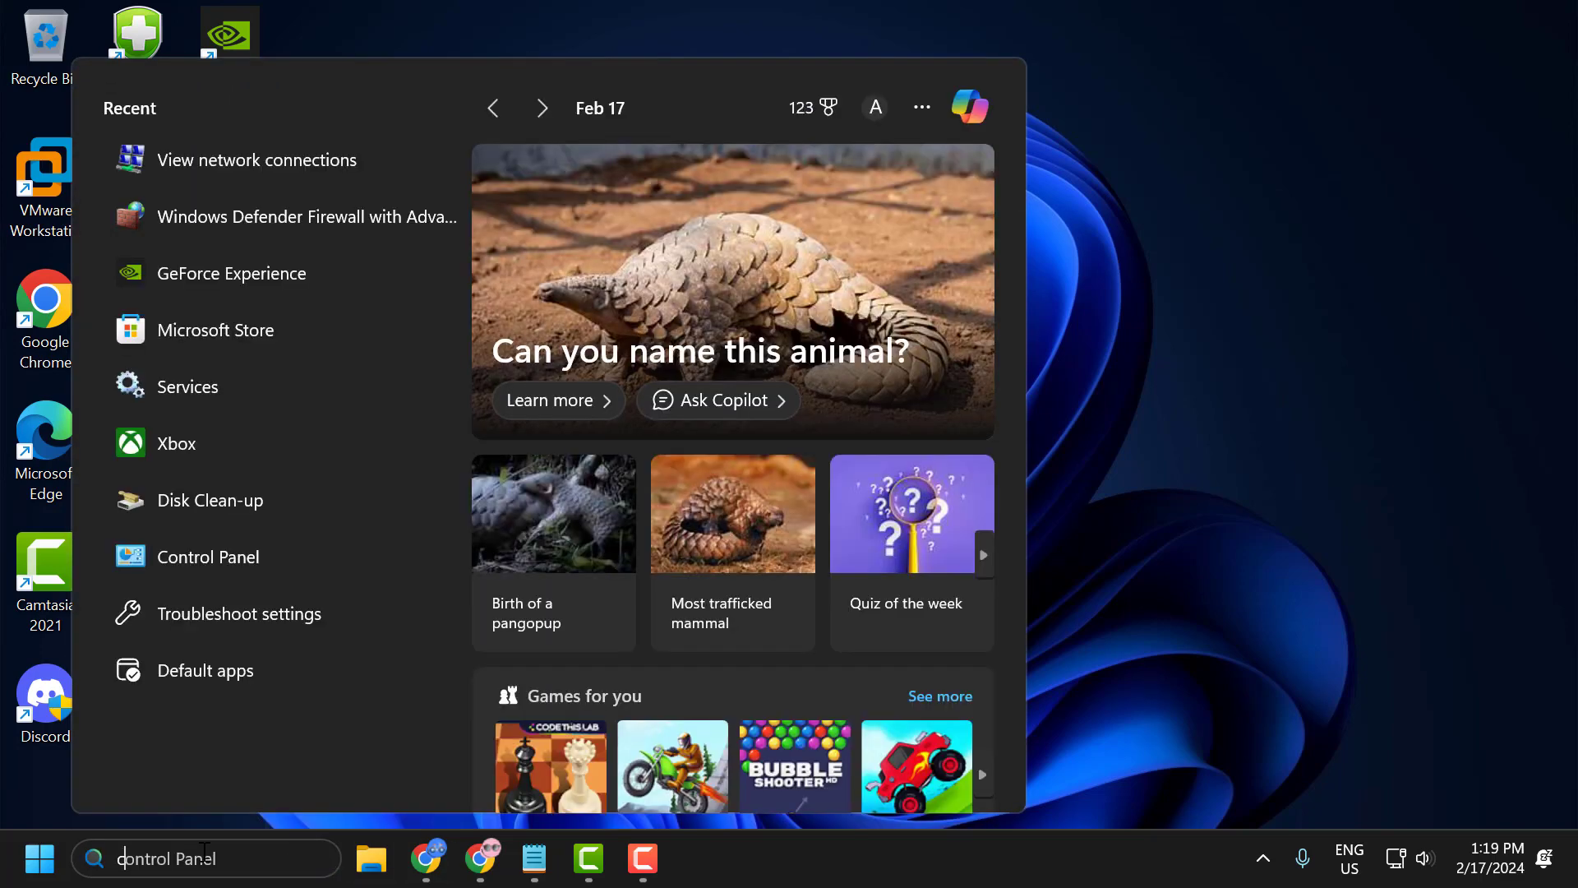
pyautogui.write('cmd')
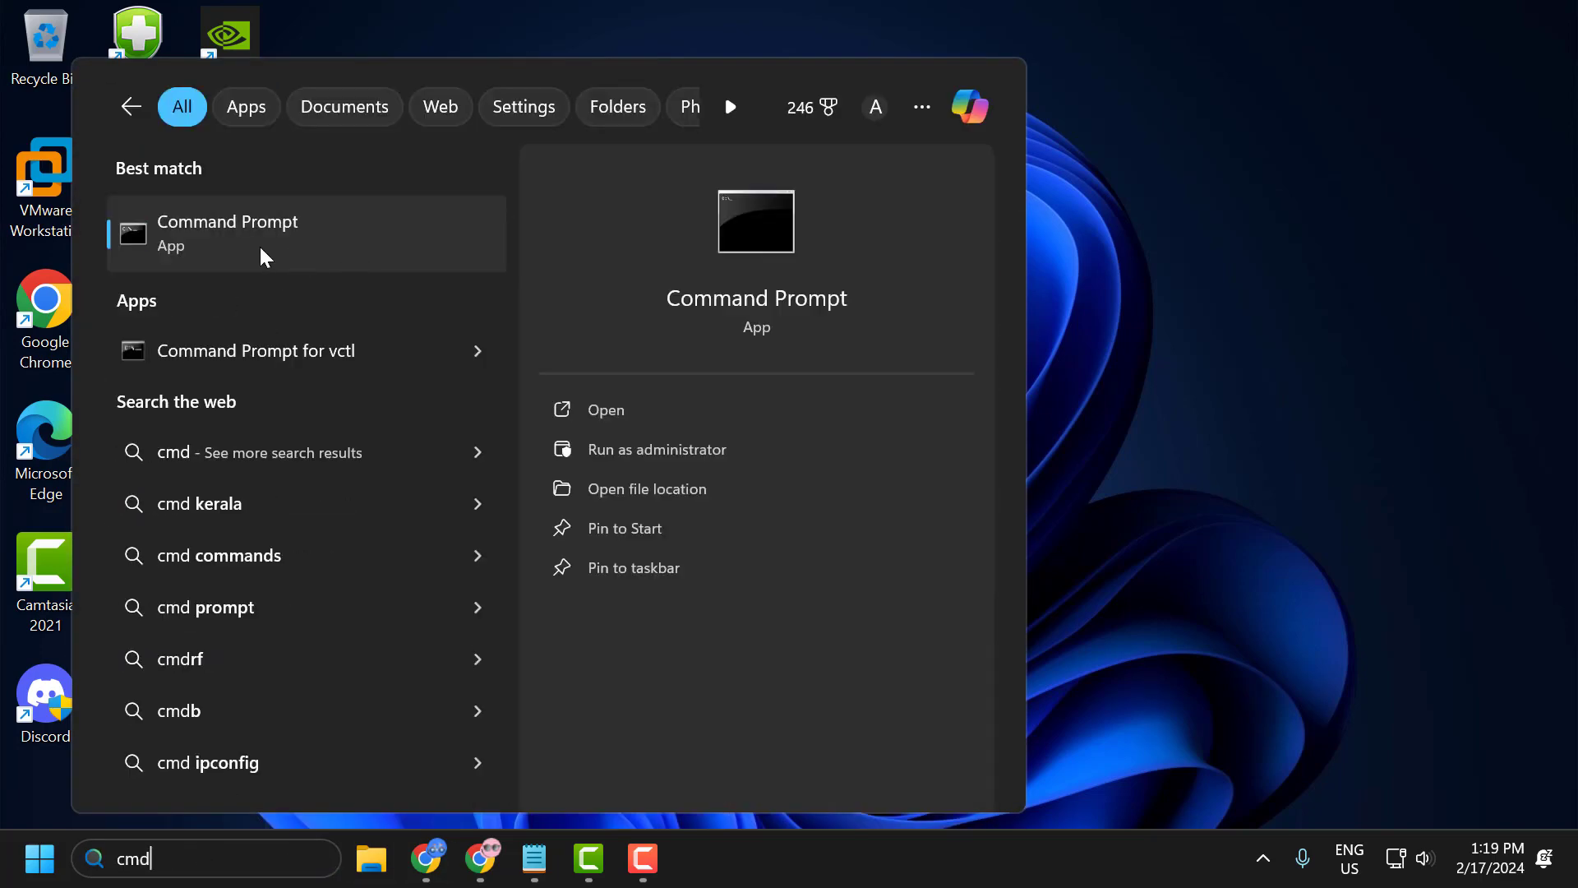
pyautogui.rightClick(280, 255)
pyautogui.click(348, 286)
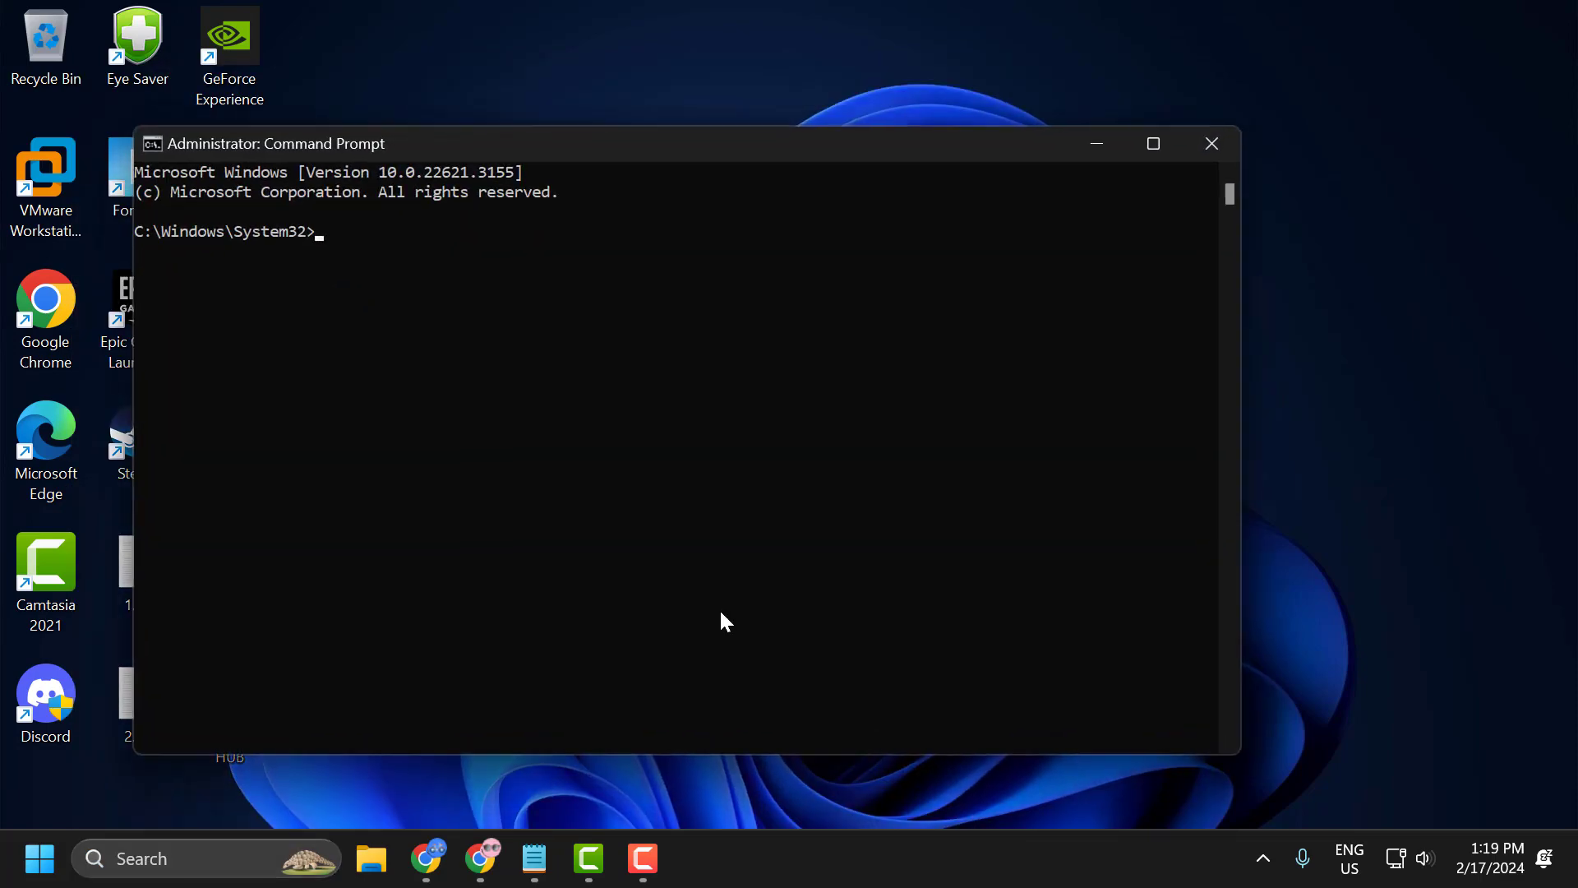
# - Copy 'netsh int ip reset' from 2.txt and run it in Command Prompt
pyautogui.click(534, 859)
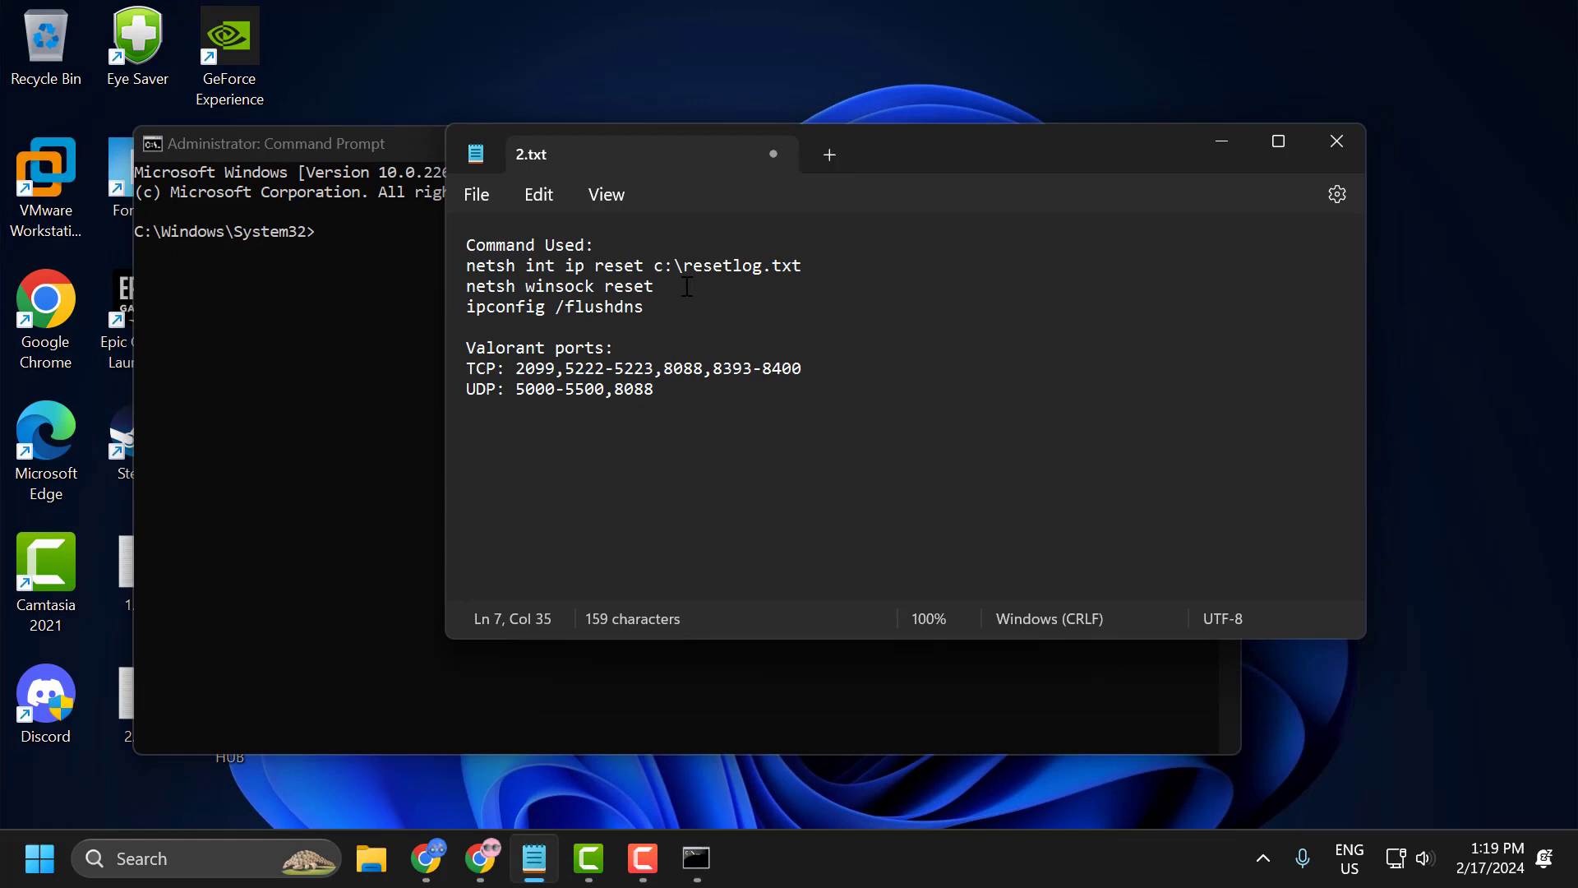
pyautogui.moveTo(685, 266); pyautogui.dragTo(666, 265)
pyautogui.tripleClick(621, 267)
pyautogui.rightClick(621, 267)
pyautogui.click(696, 398)
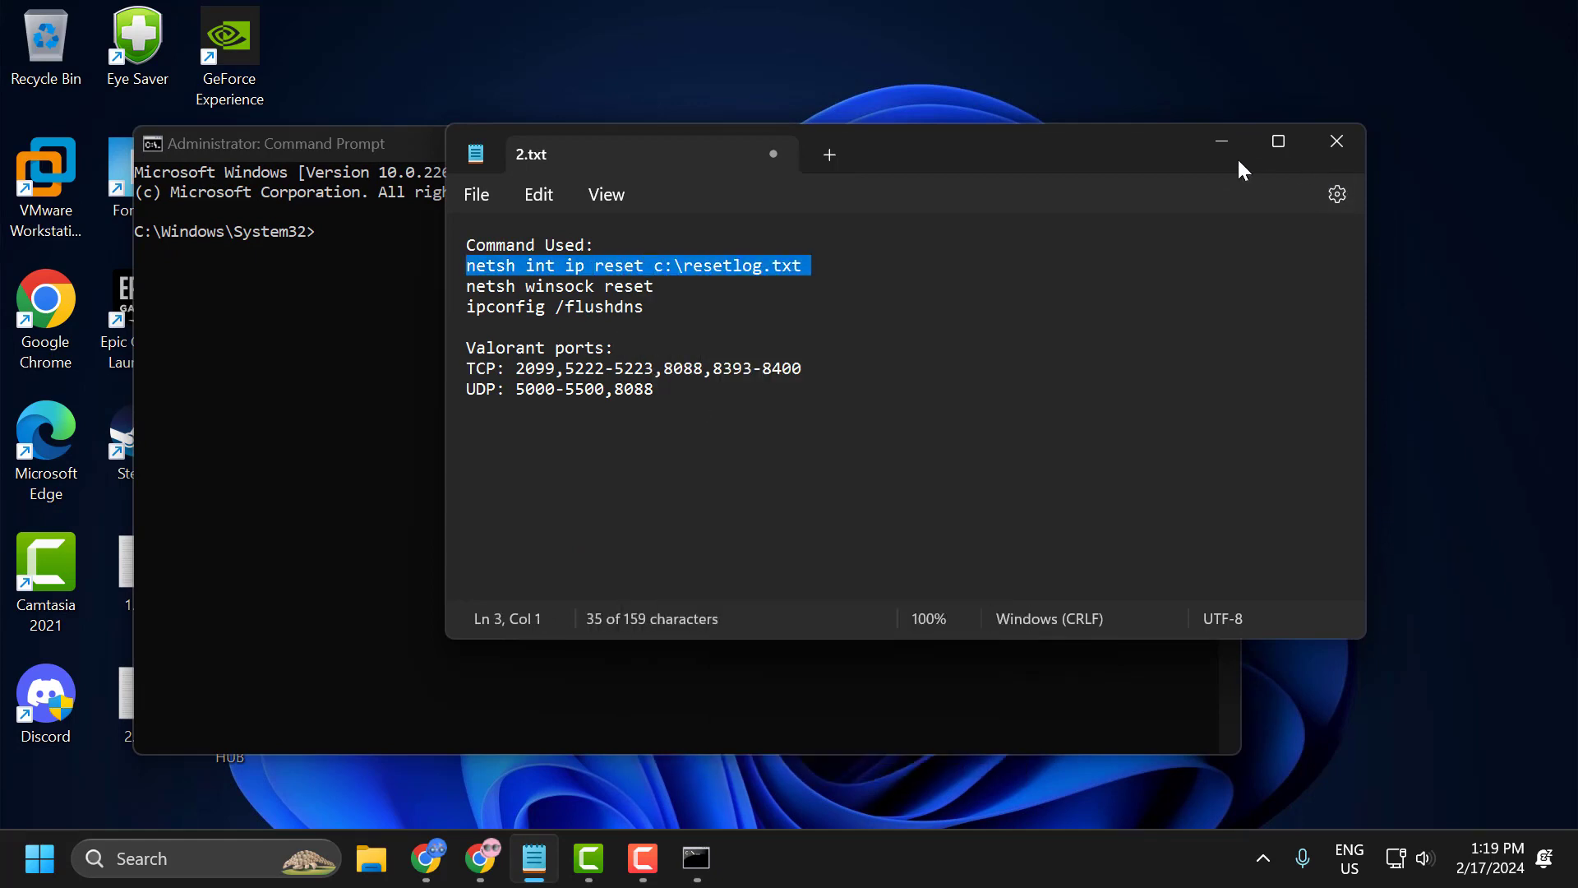
pyautogui.click(1223, 142)
pyautogui.rightClick(526, 143)
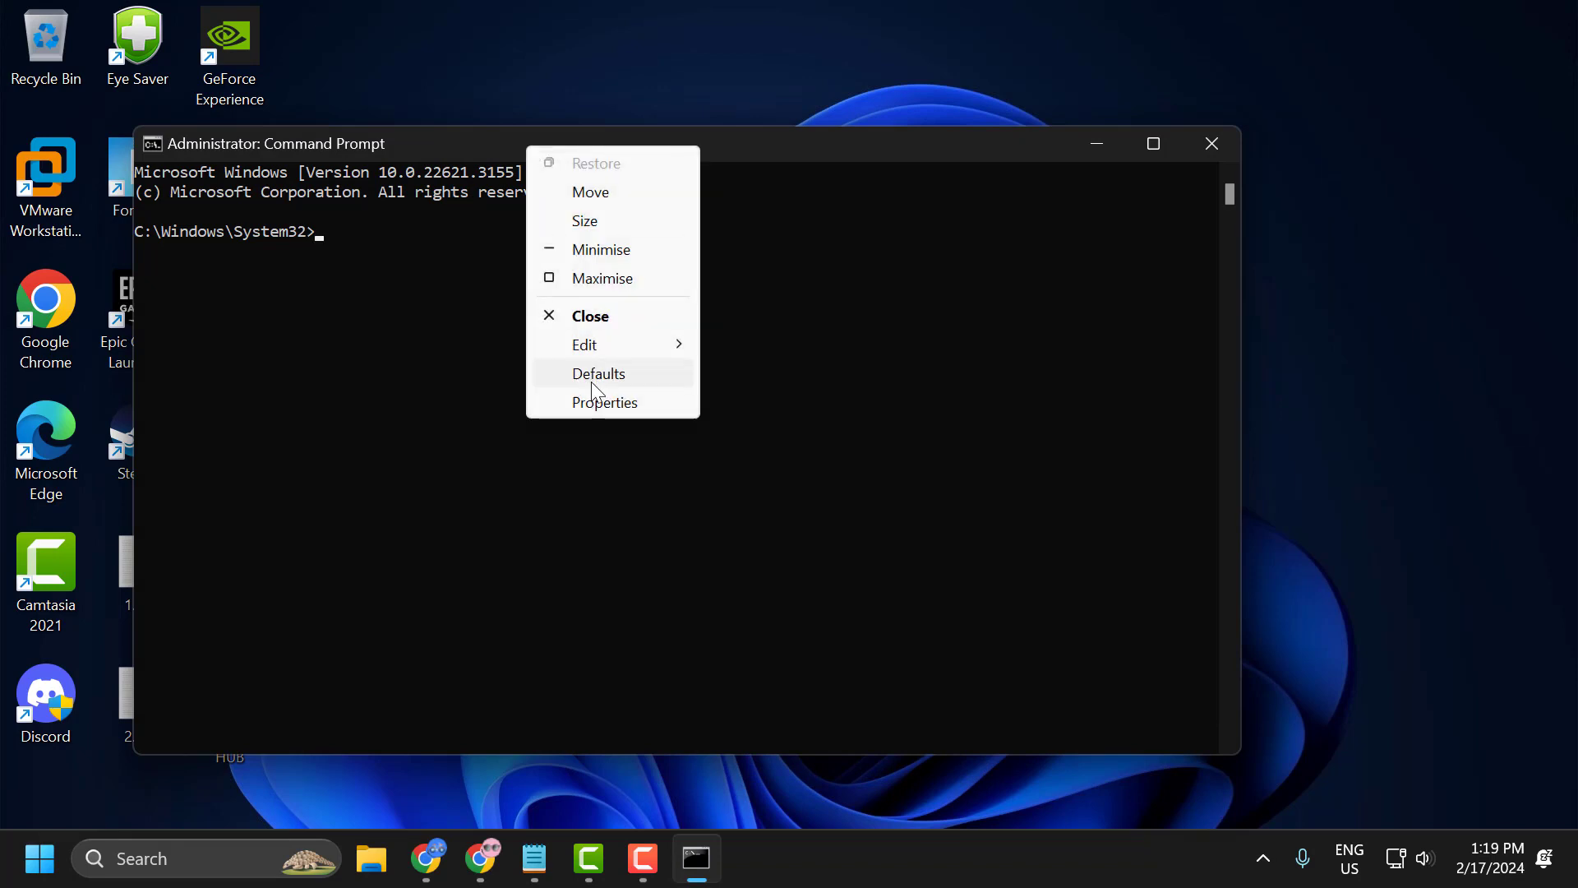
pyautogui.moveTo(610, 352)
pyautogui.click(829, 413)
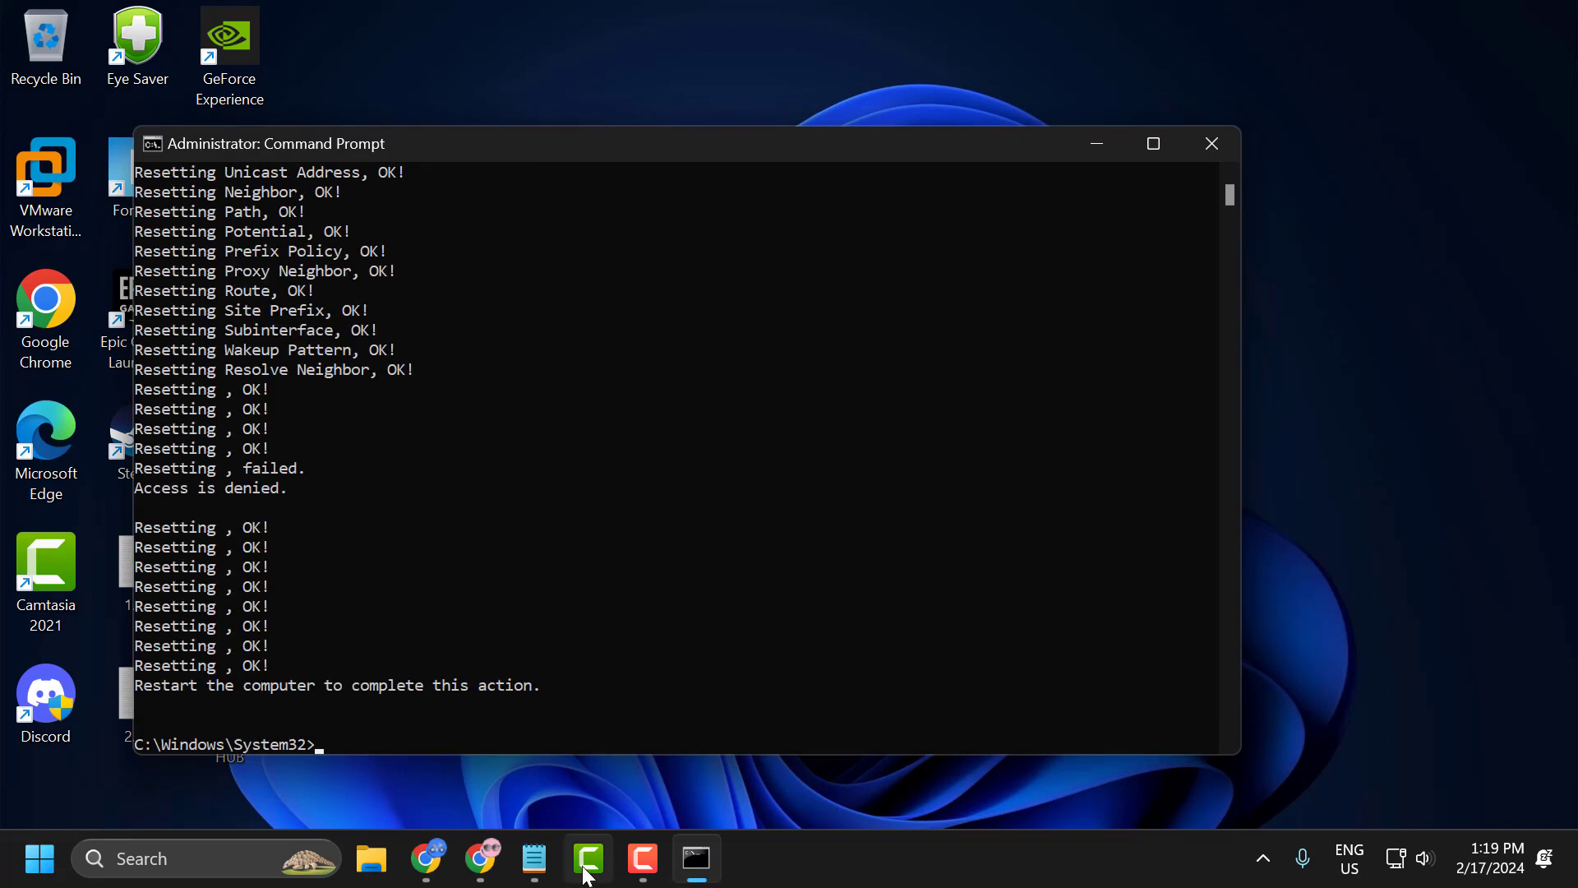
# - Copy 'netsh winsock reset' from 2.txt and run it in Command Prompt
pyautogui.click(534, 858)
pyautogui.doubleClick(580, 288)
pyautogui.tripleClick(580, 288)
pyautogui.hotkey('ctrl', 'c')
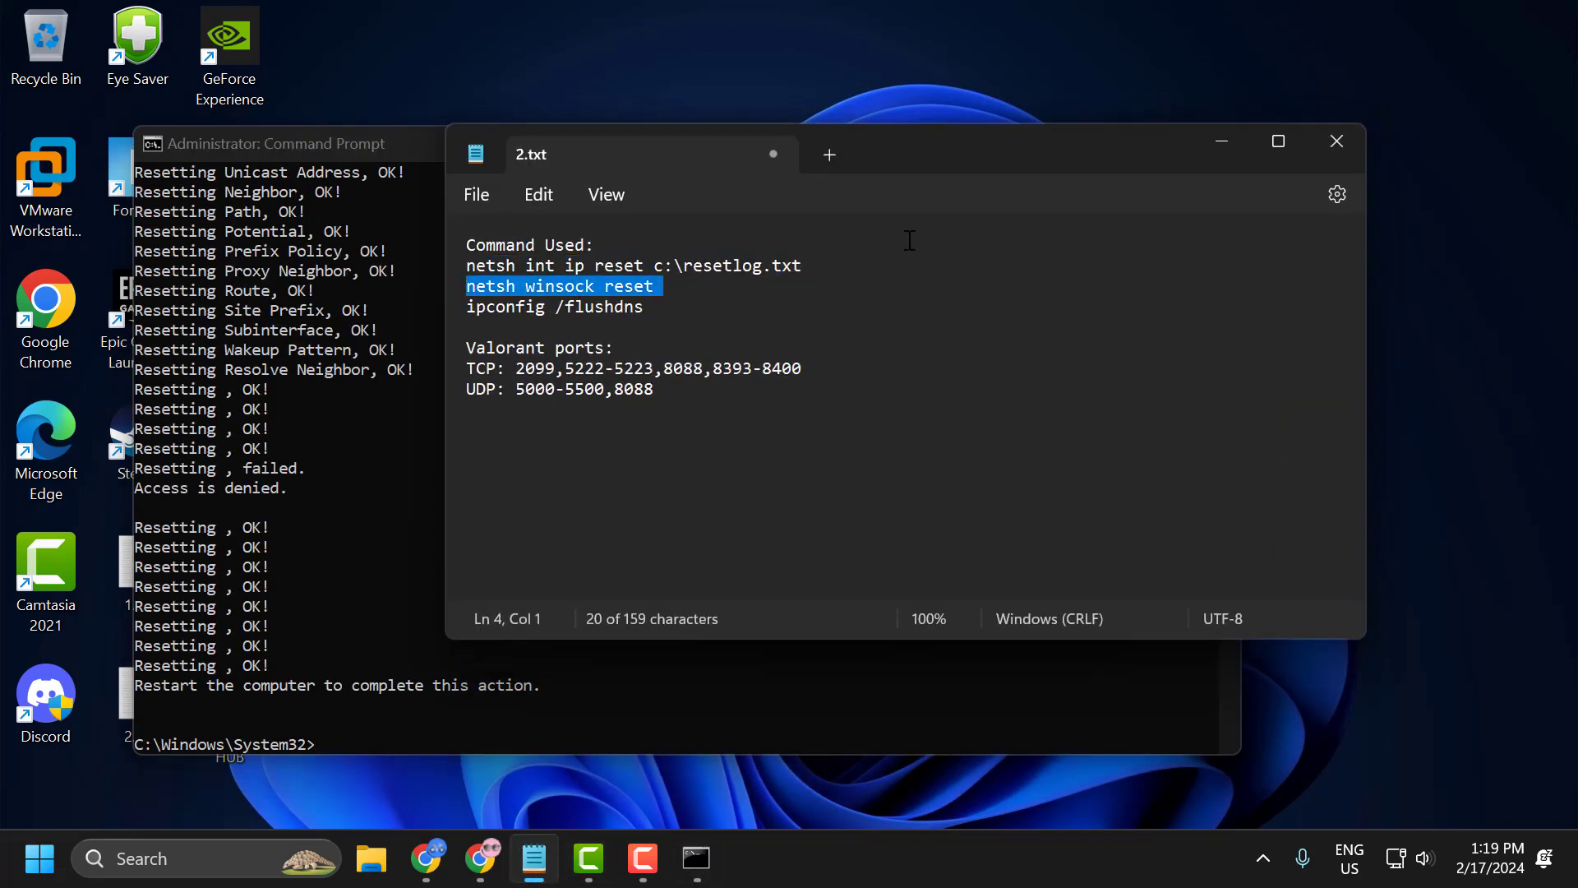
pyautogui.click(1222, 141)
pyautogui.rightClick(720, 240)
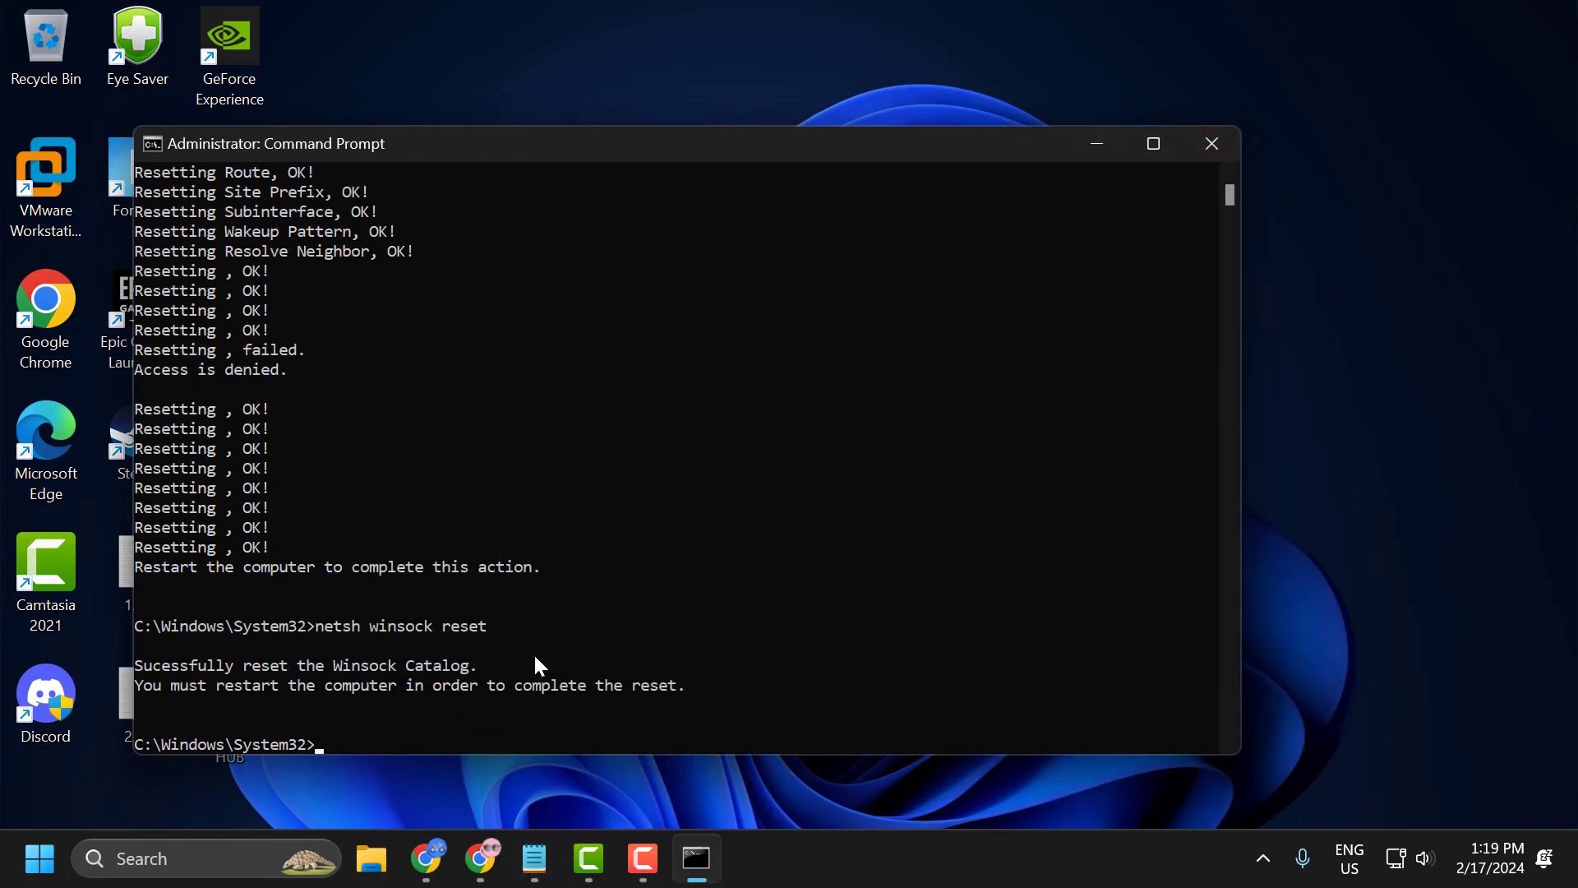
# - Run 'ipconfig /flushdns' from 2.txt, then close Command Prompt
pyautogui.click(534, 858)
pyautogui.tripleClick(623, 306)
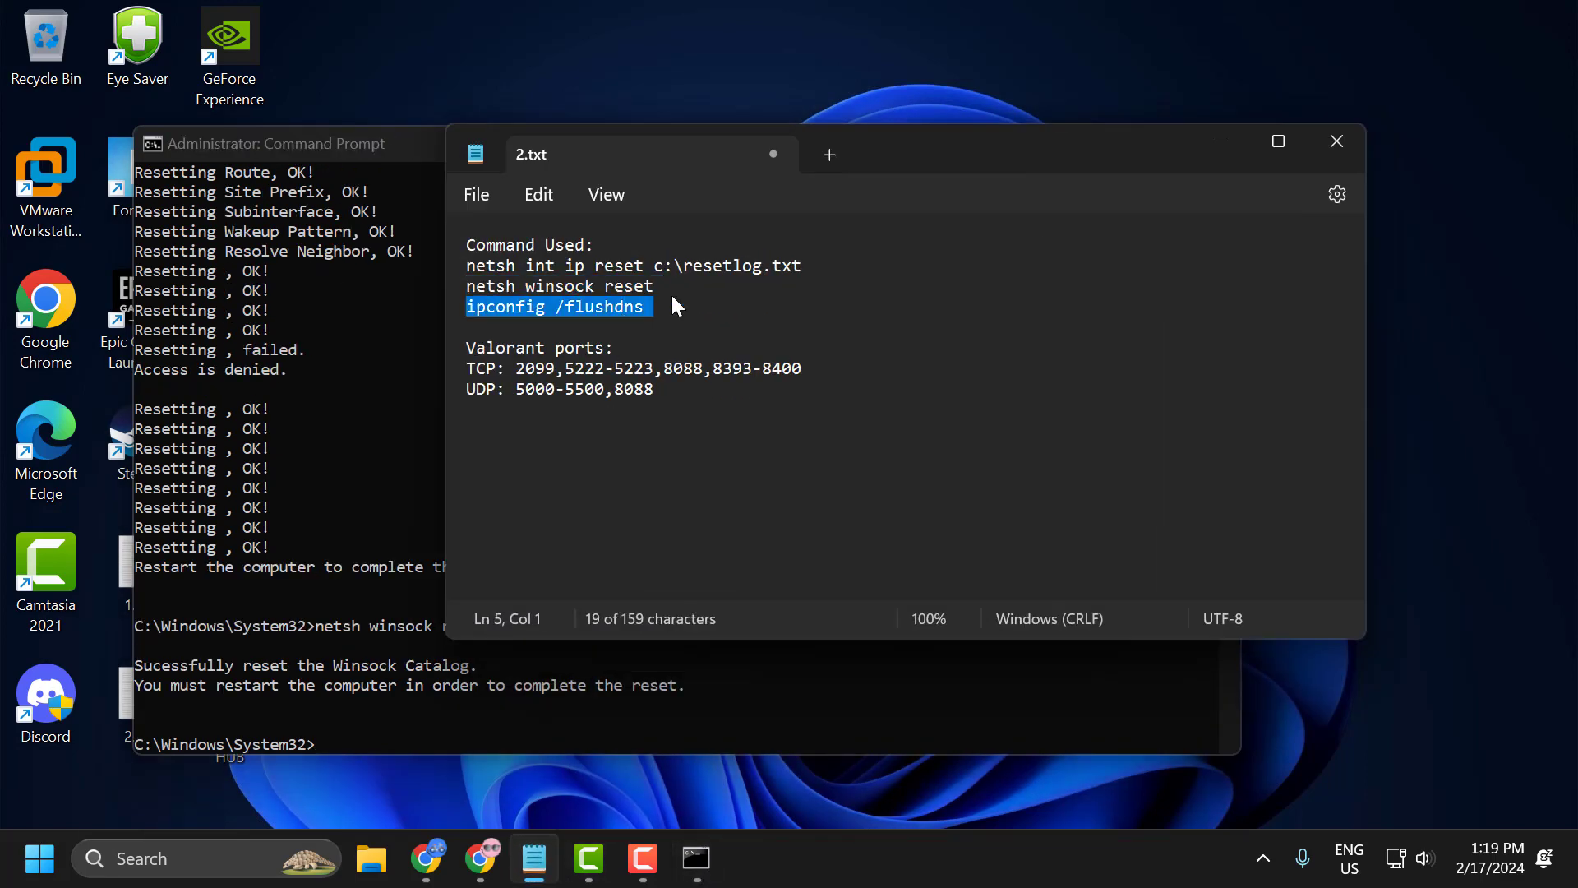
pyautogui.click(1222, 141)
pyautogui.rightClick(675, 298)
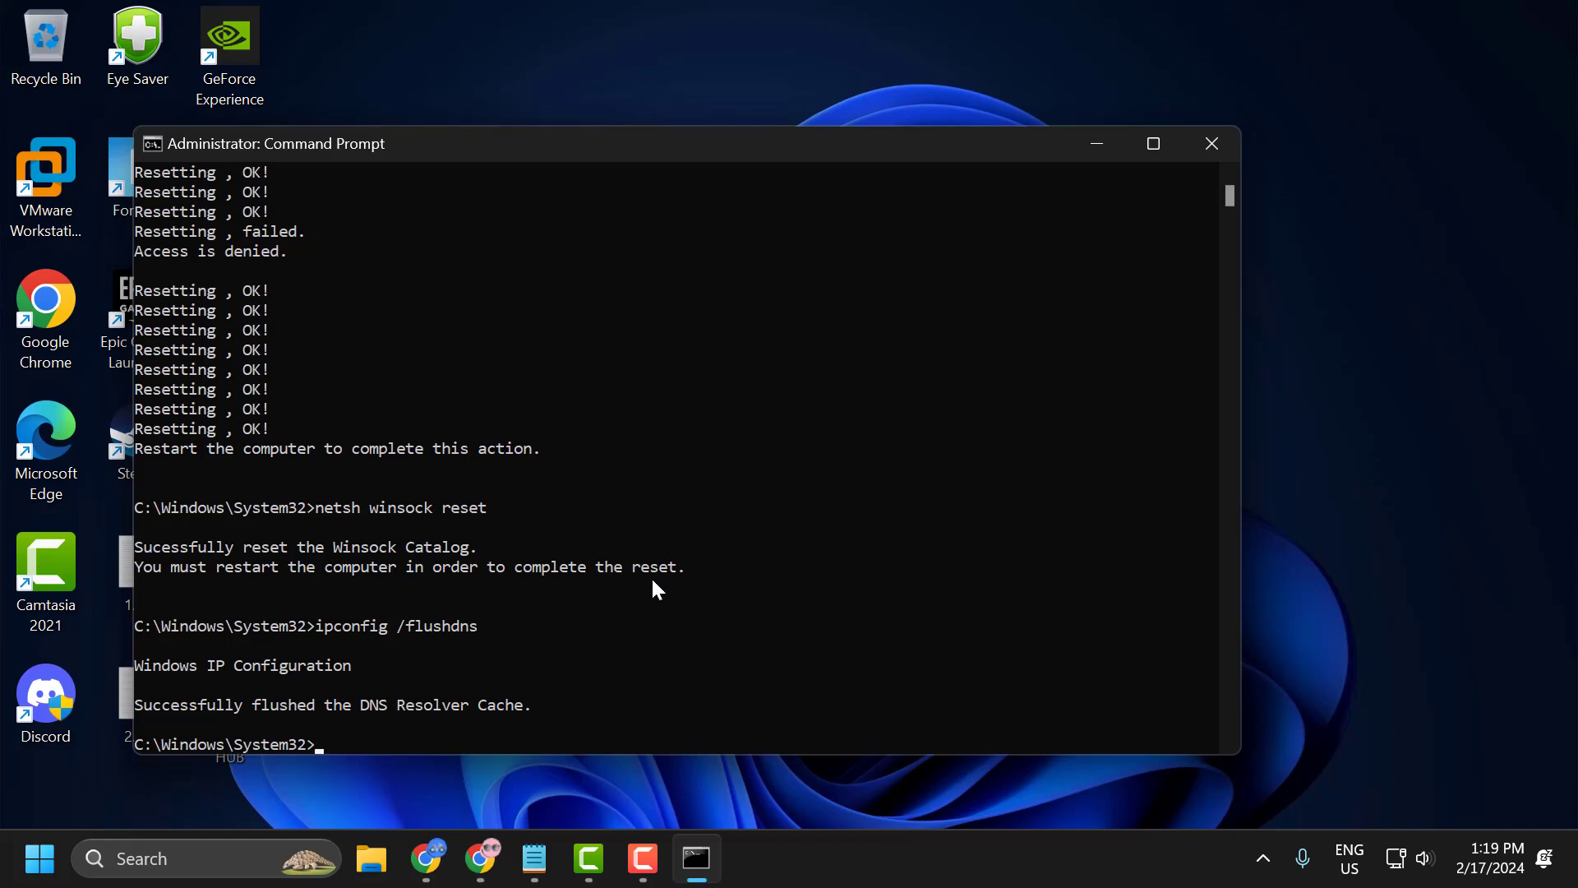
pyautogui.click(1223, 145)
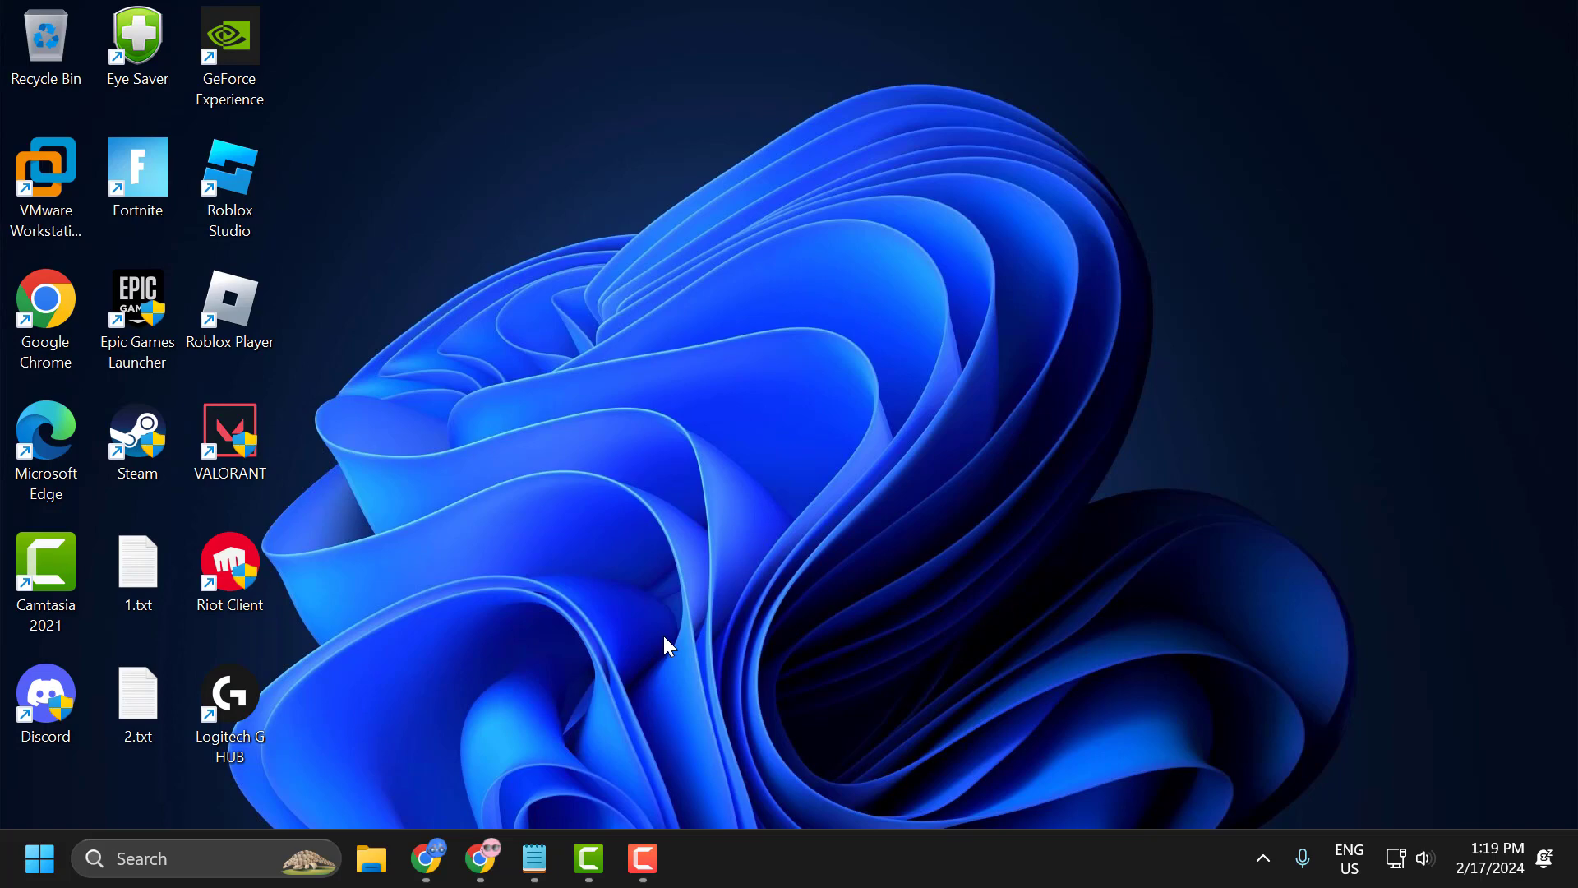
# - Search Windows for 'network reset' to find the System settings page
pyautogui.click(210, 852)
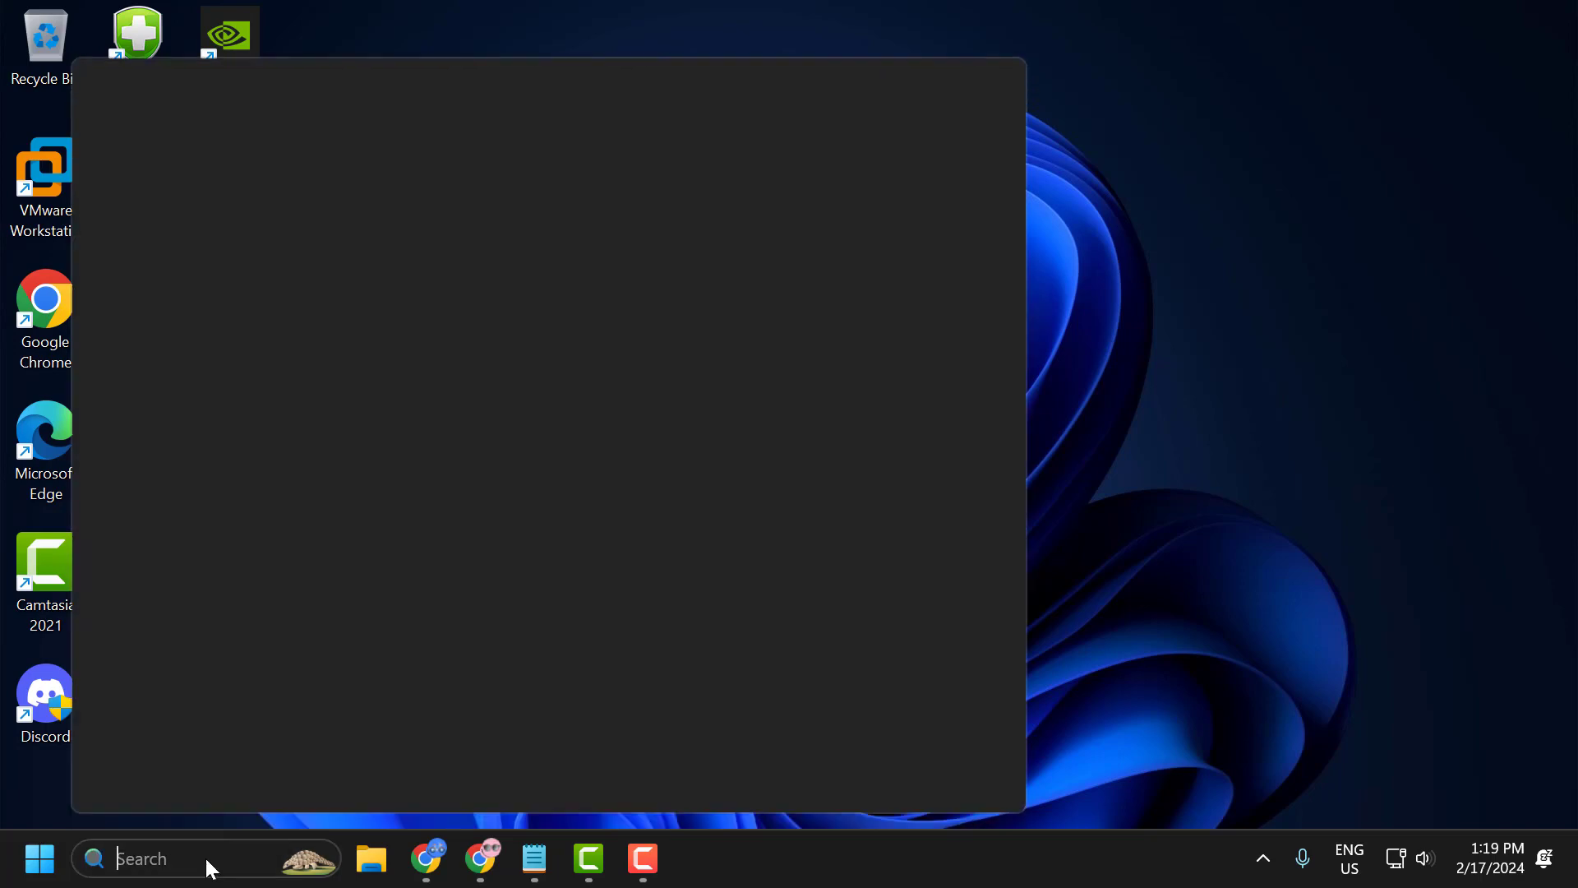
pyautogui.write('r')
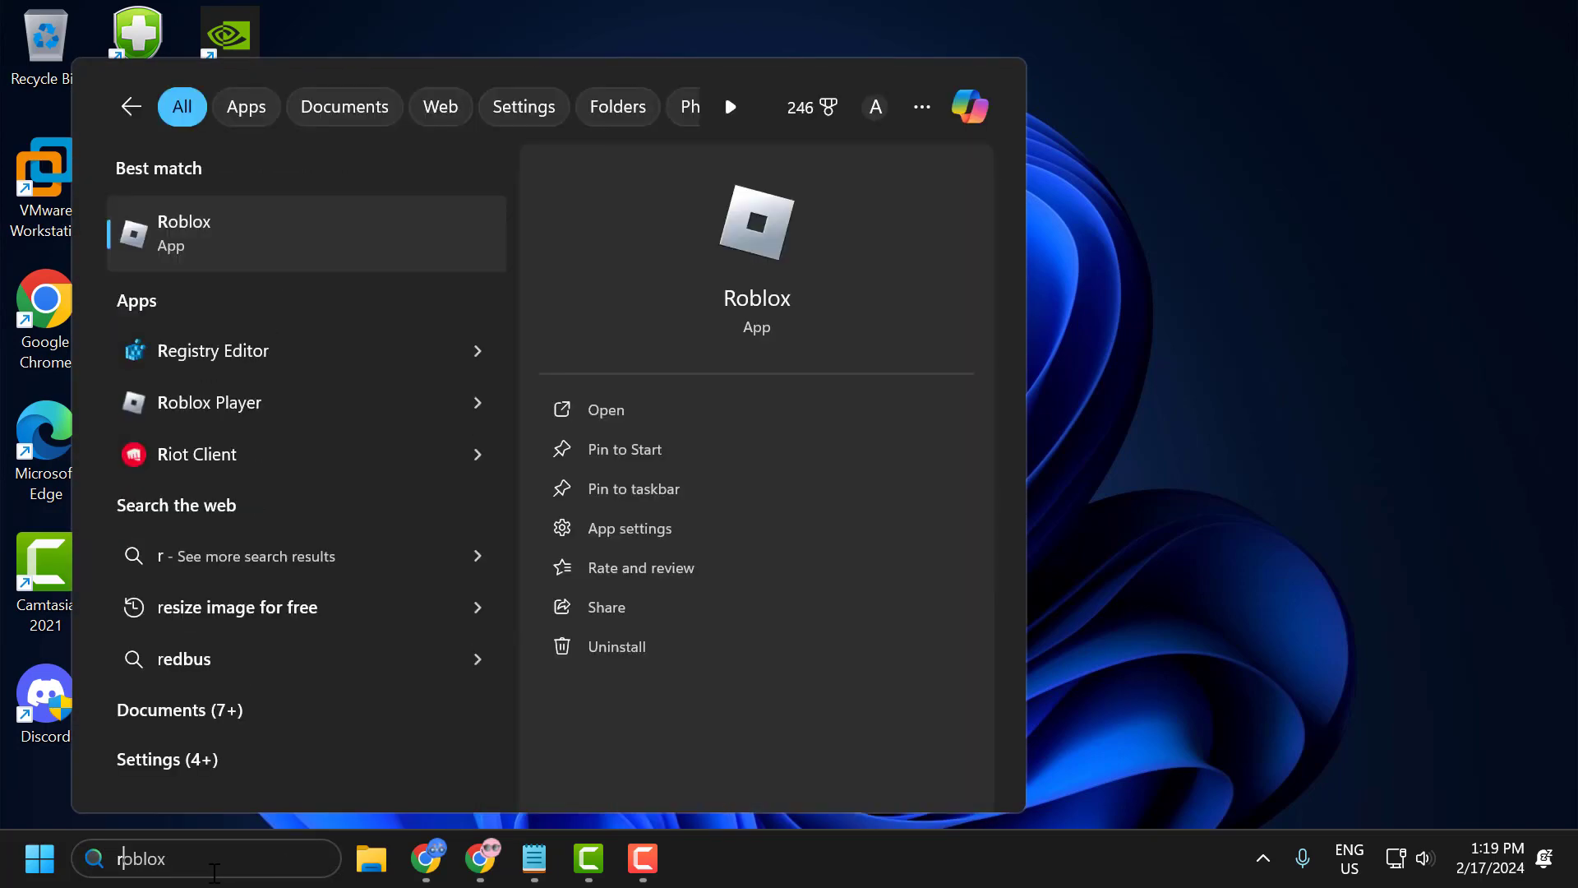
pyautogui.press('BackSpace')
pyautogui.press('BackSpace')
pyautogui.write('network reset')
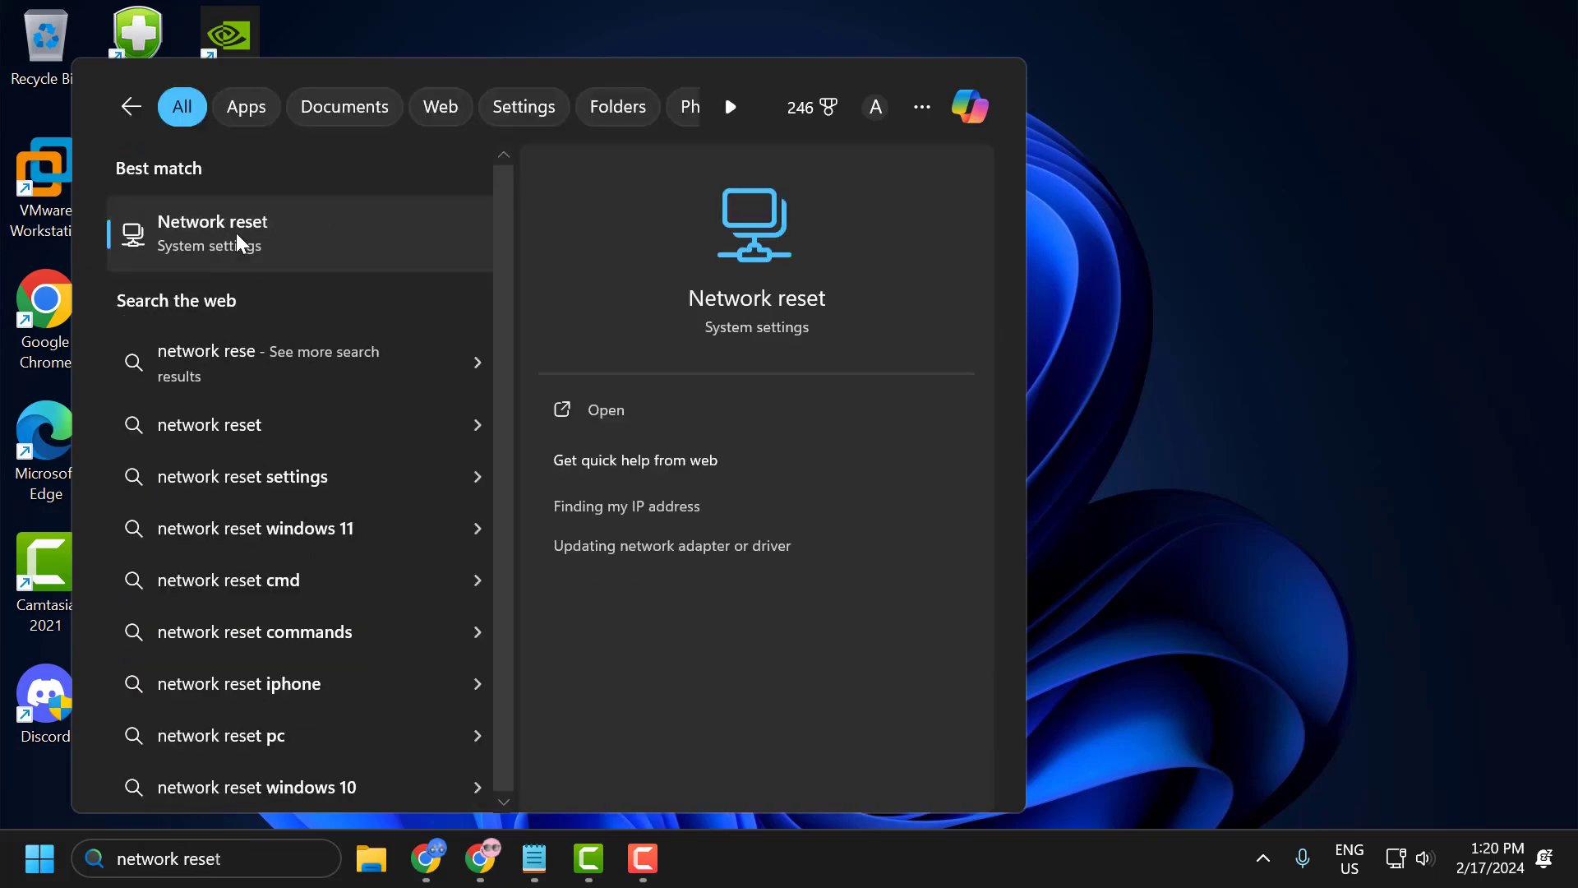
# - Open the Network reset page, decline the Reset now confirmation with No, and close Settings
pyautogui.click(258, 237)
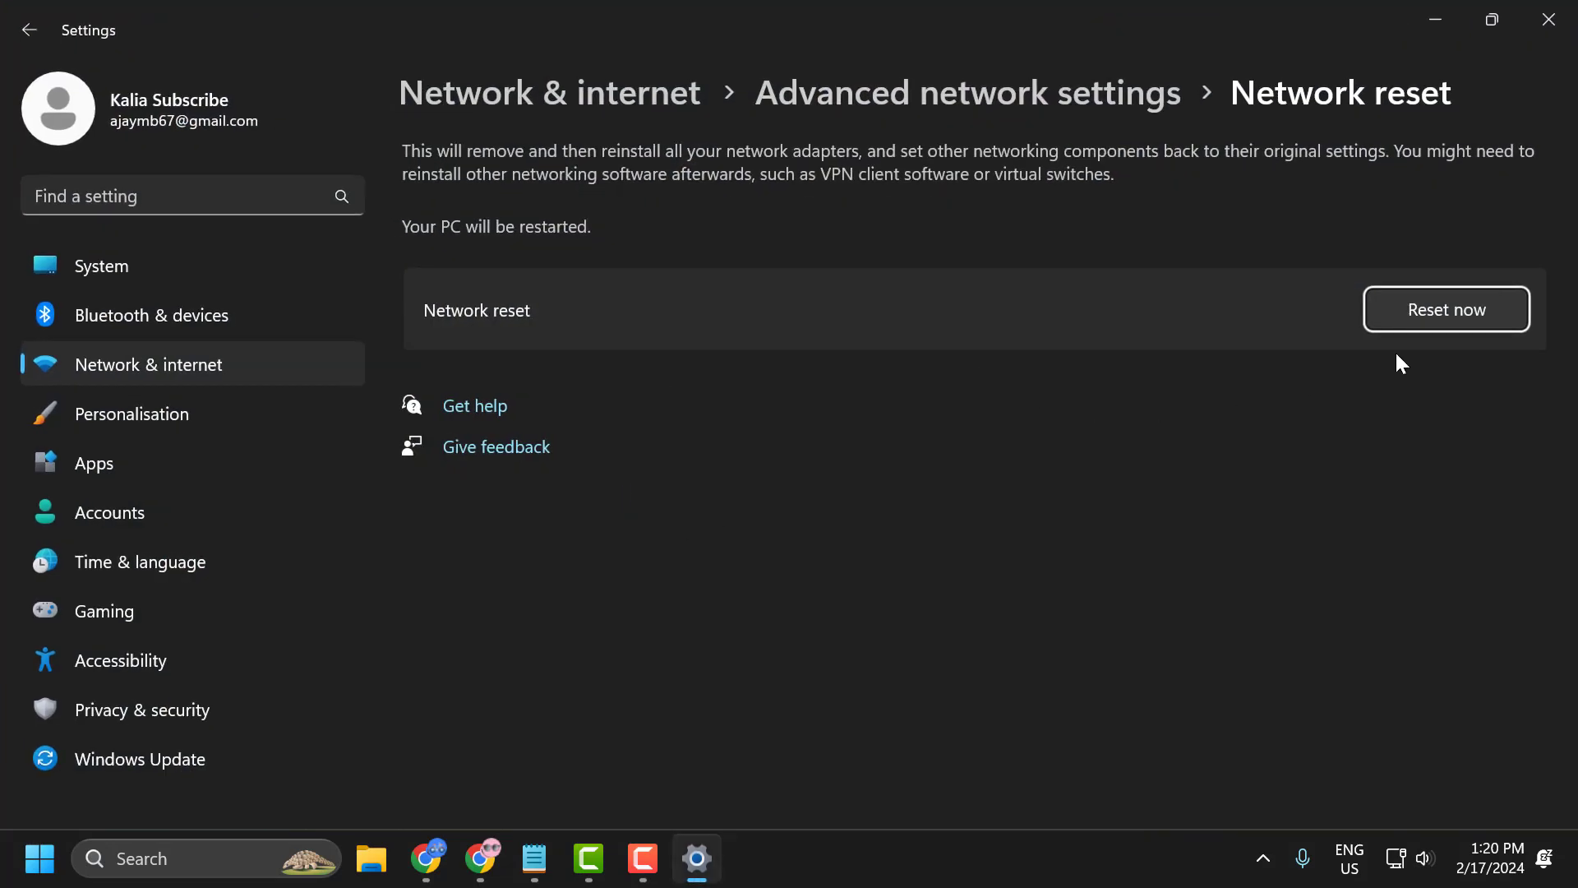
pyautogui.click(1436, 324)
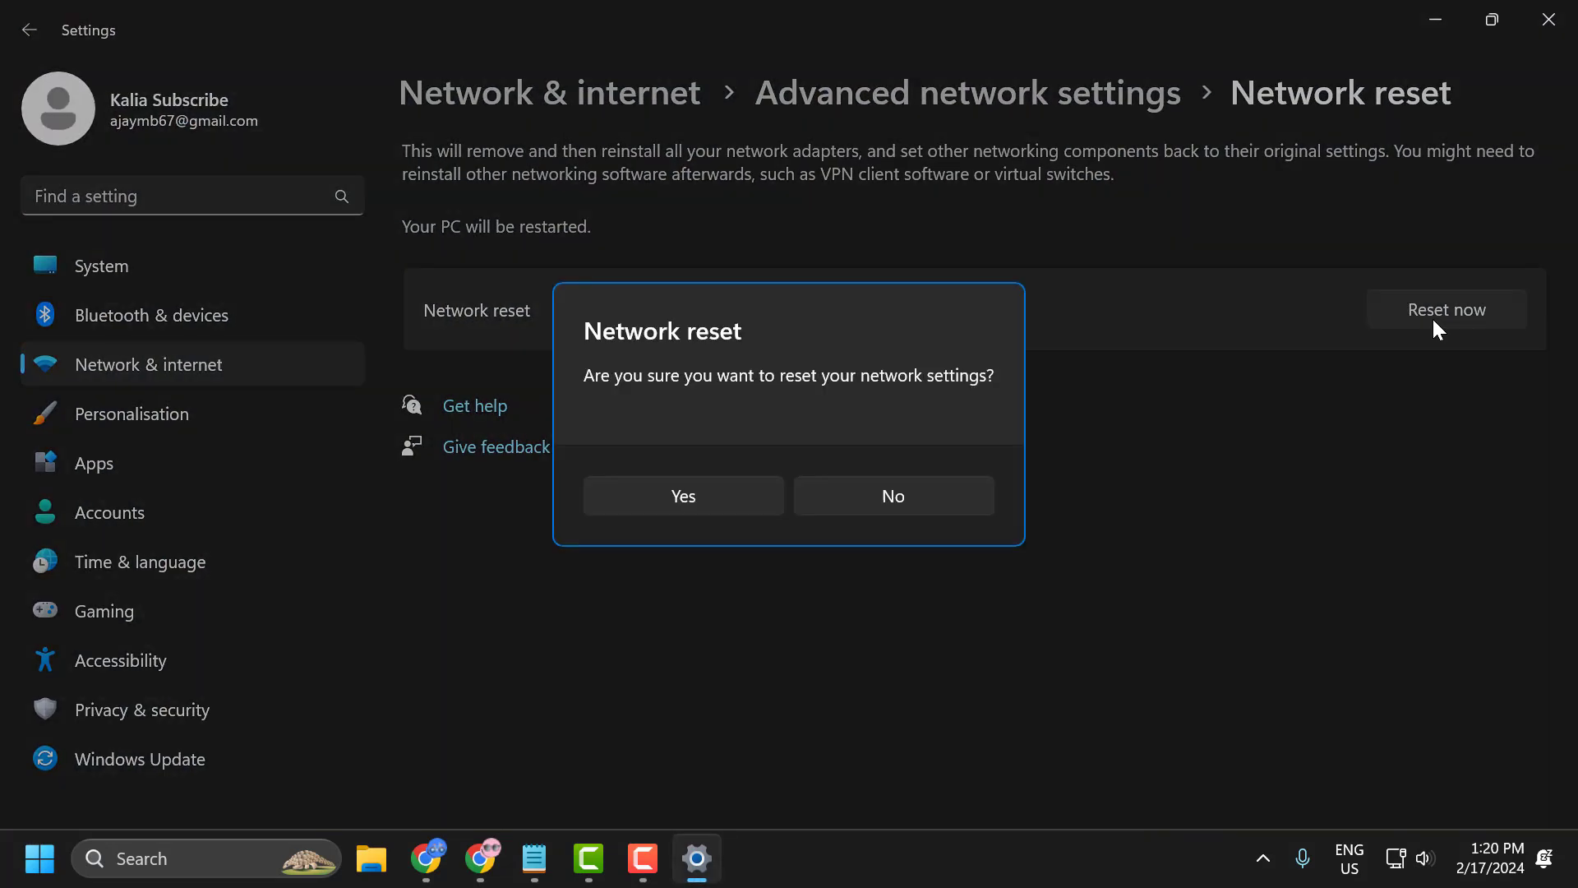
pyautogui.click(880, 507)
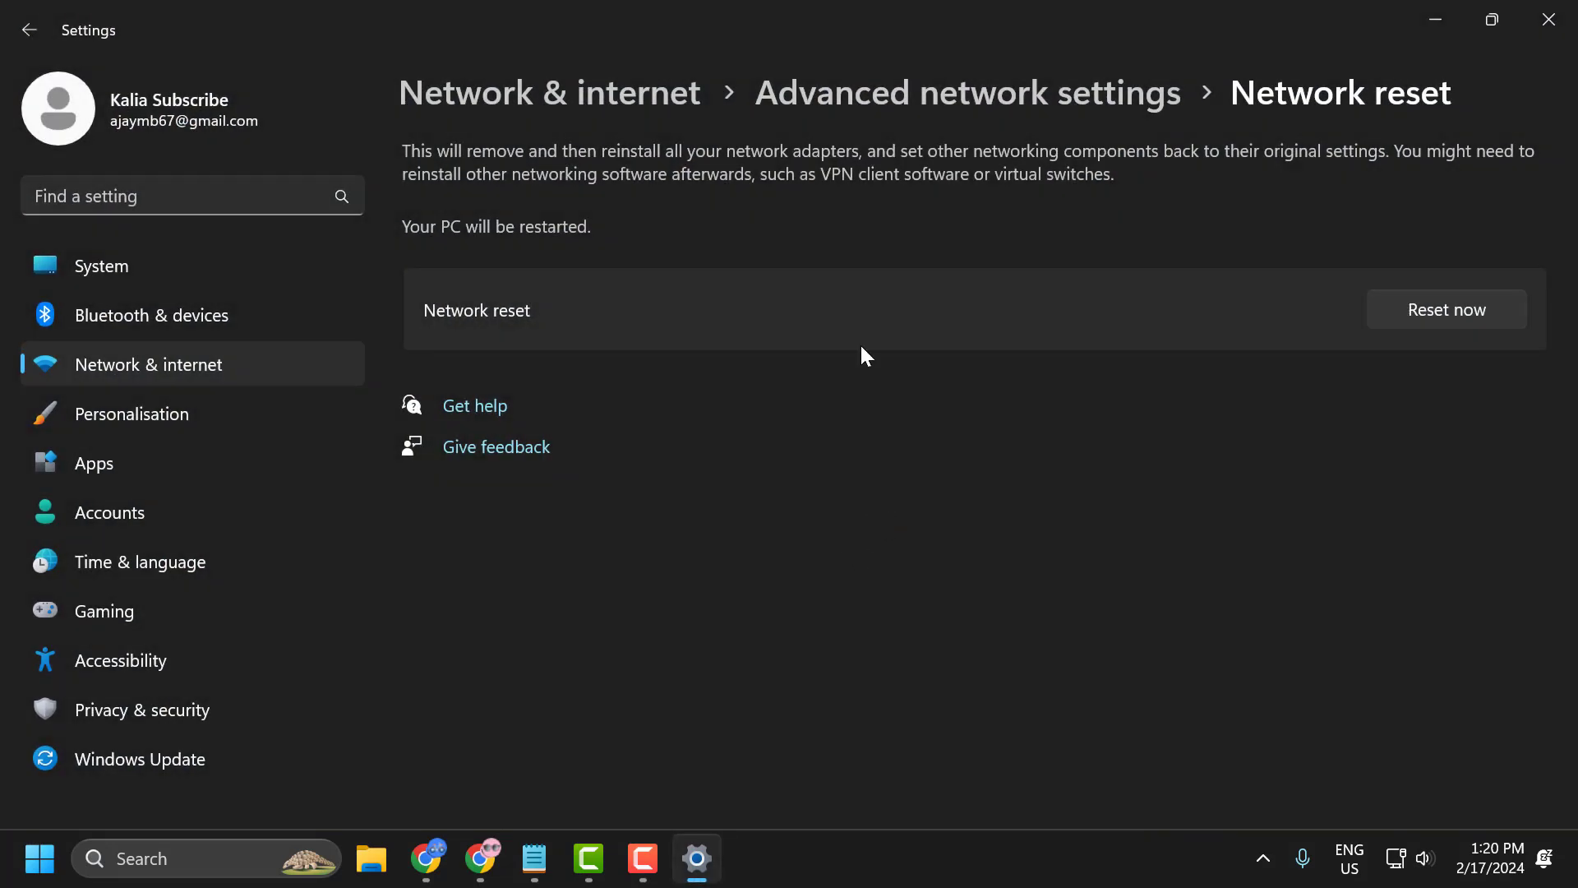
pyautogui.click(1549, 19)
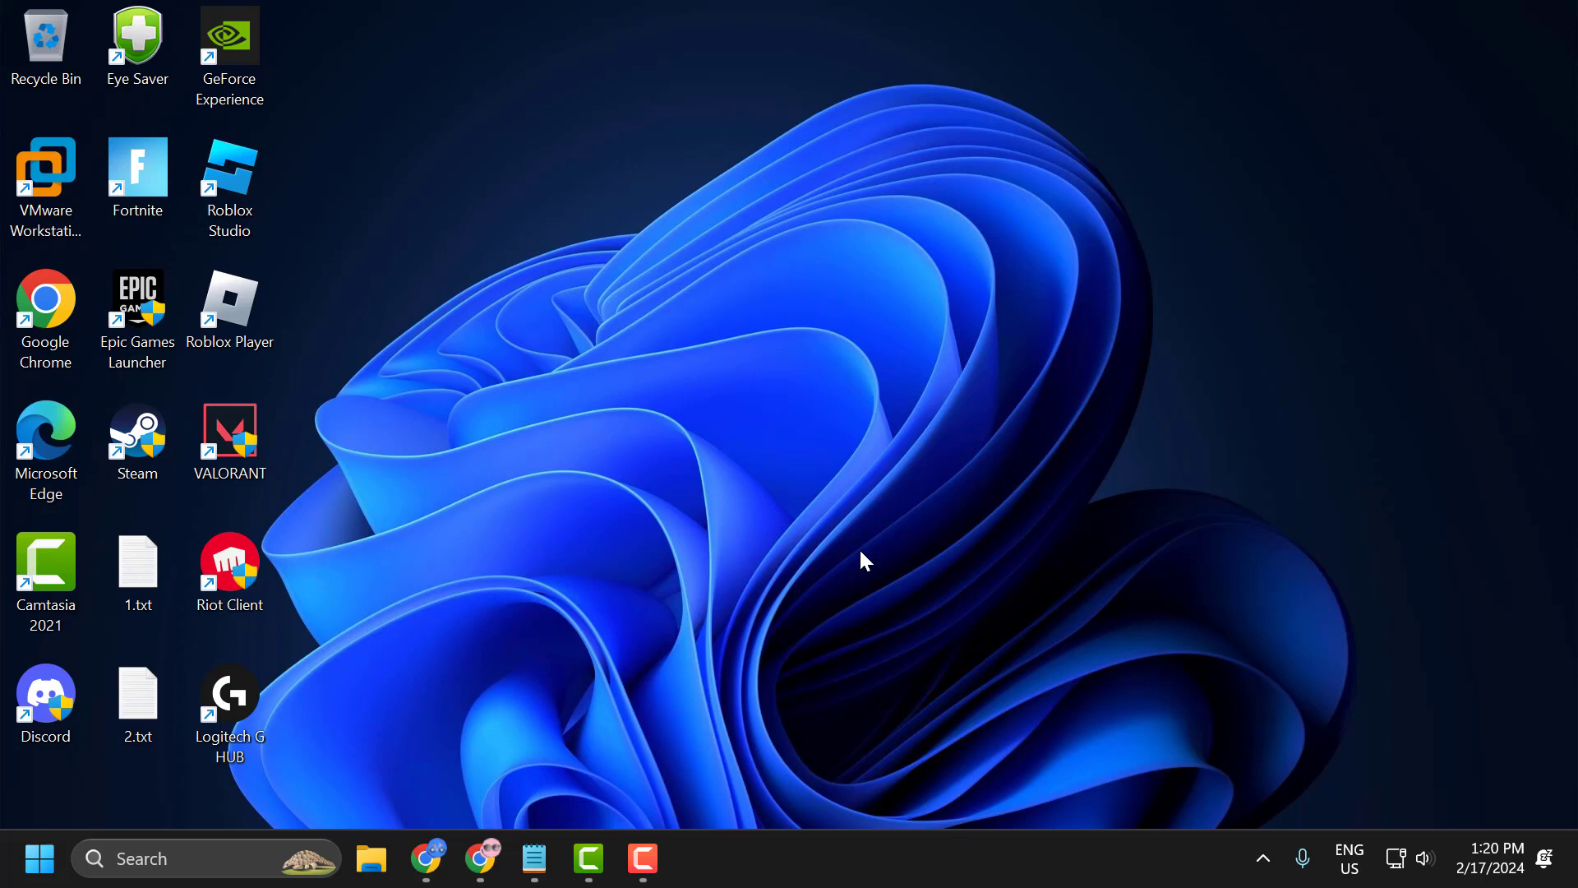
# - Launch Windows Defender Firewall with Advanced Security from a 'windows def' search and show Inbound Rules
pyautogui.click(256, 856)
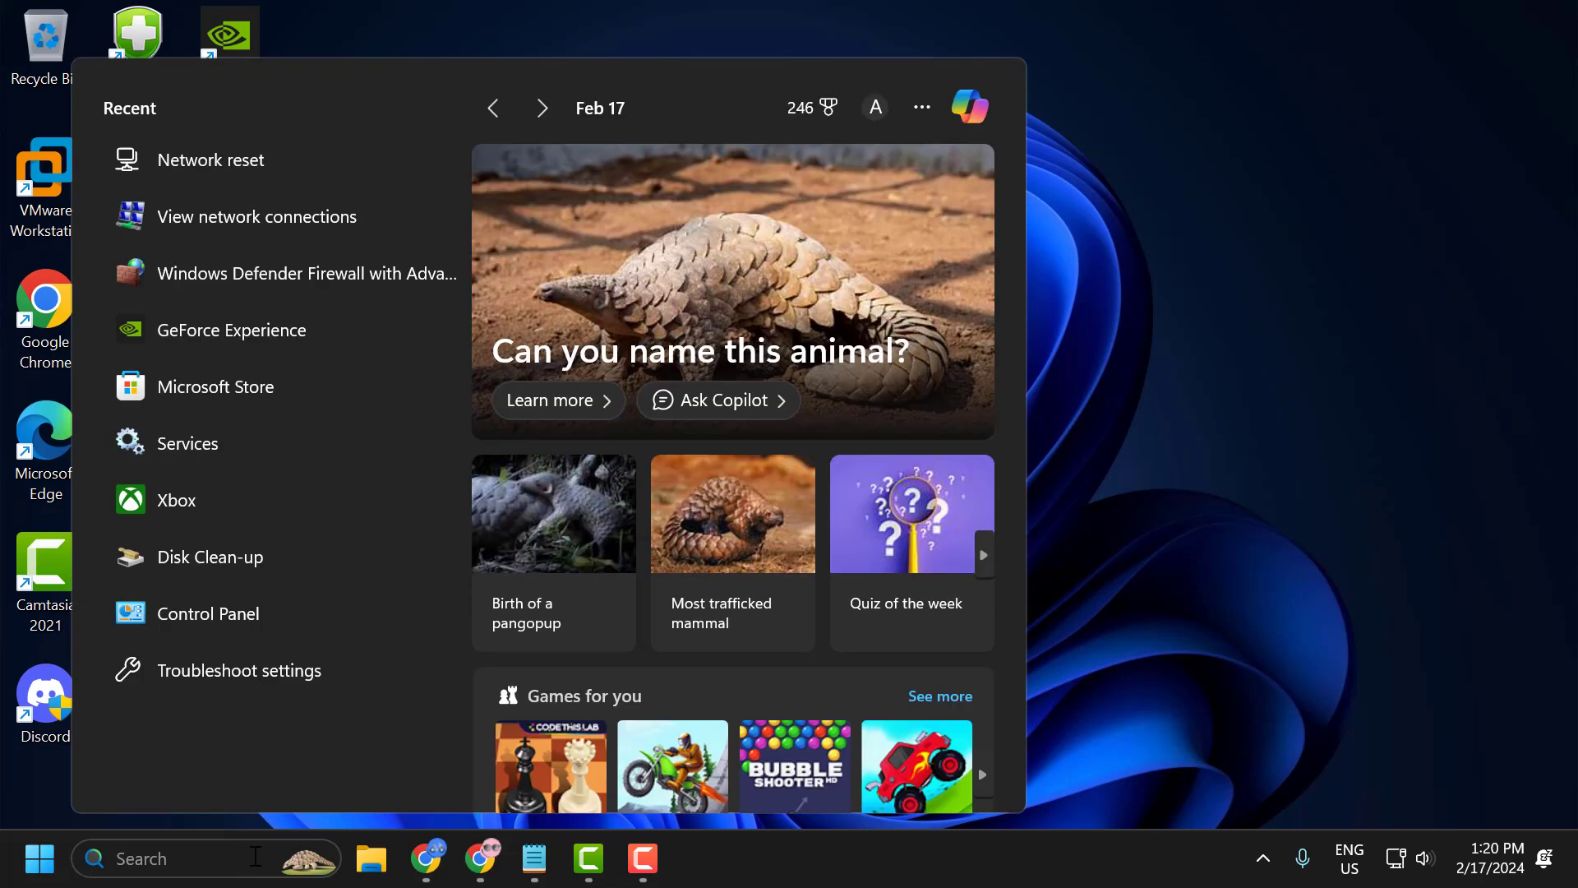
pyautogui.write('windows def')
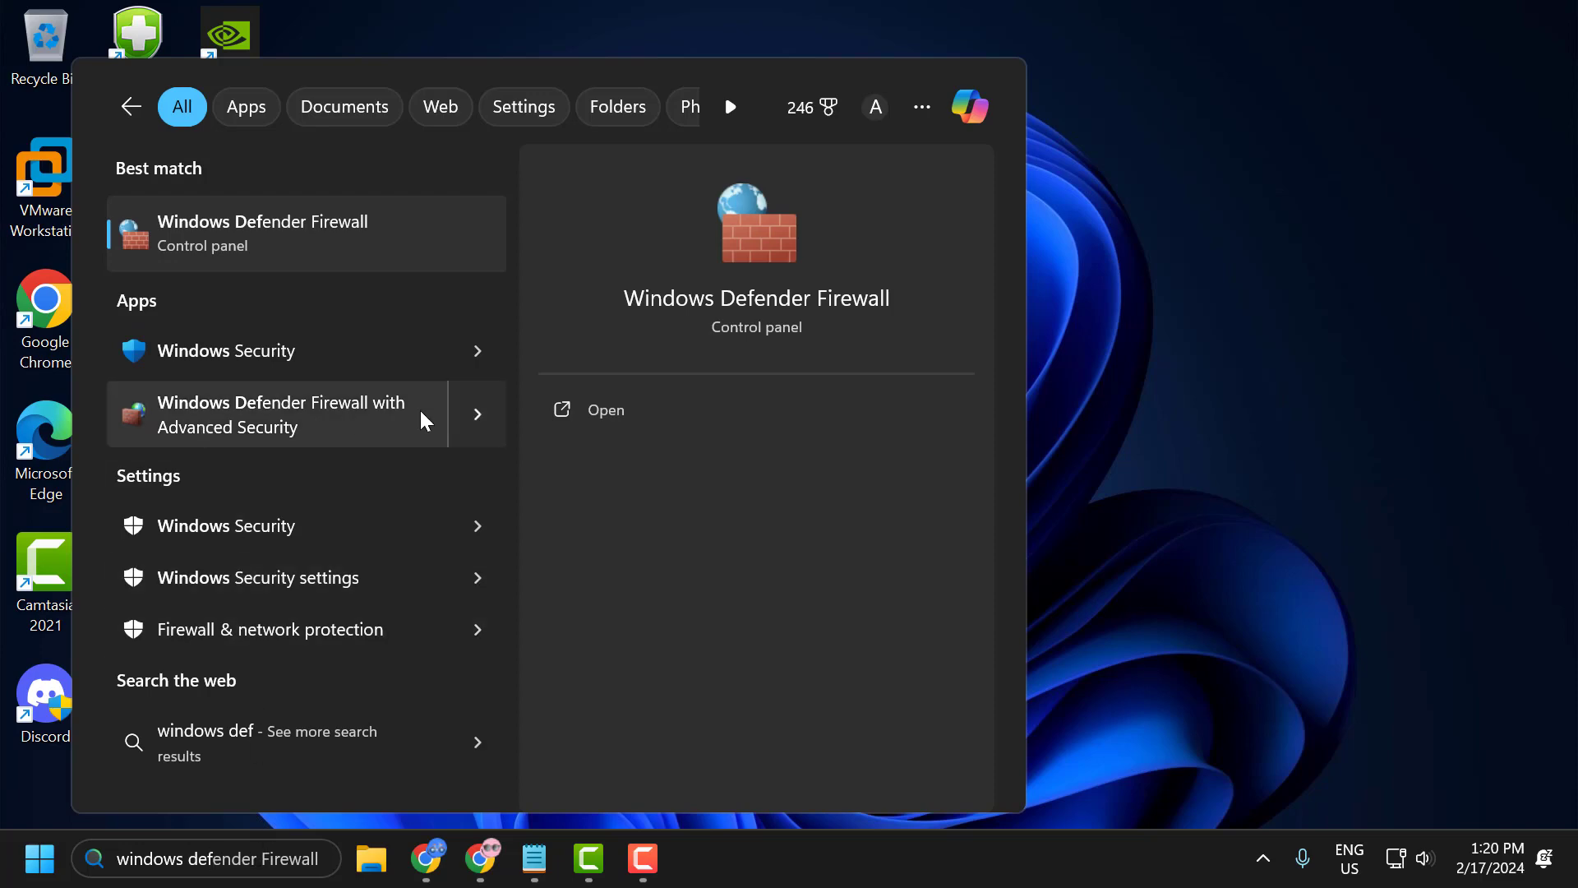
pyautogui.click(305, 432)
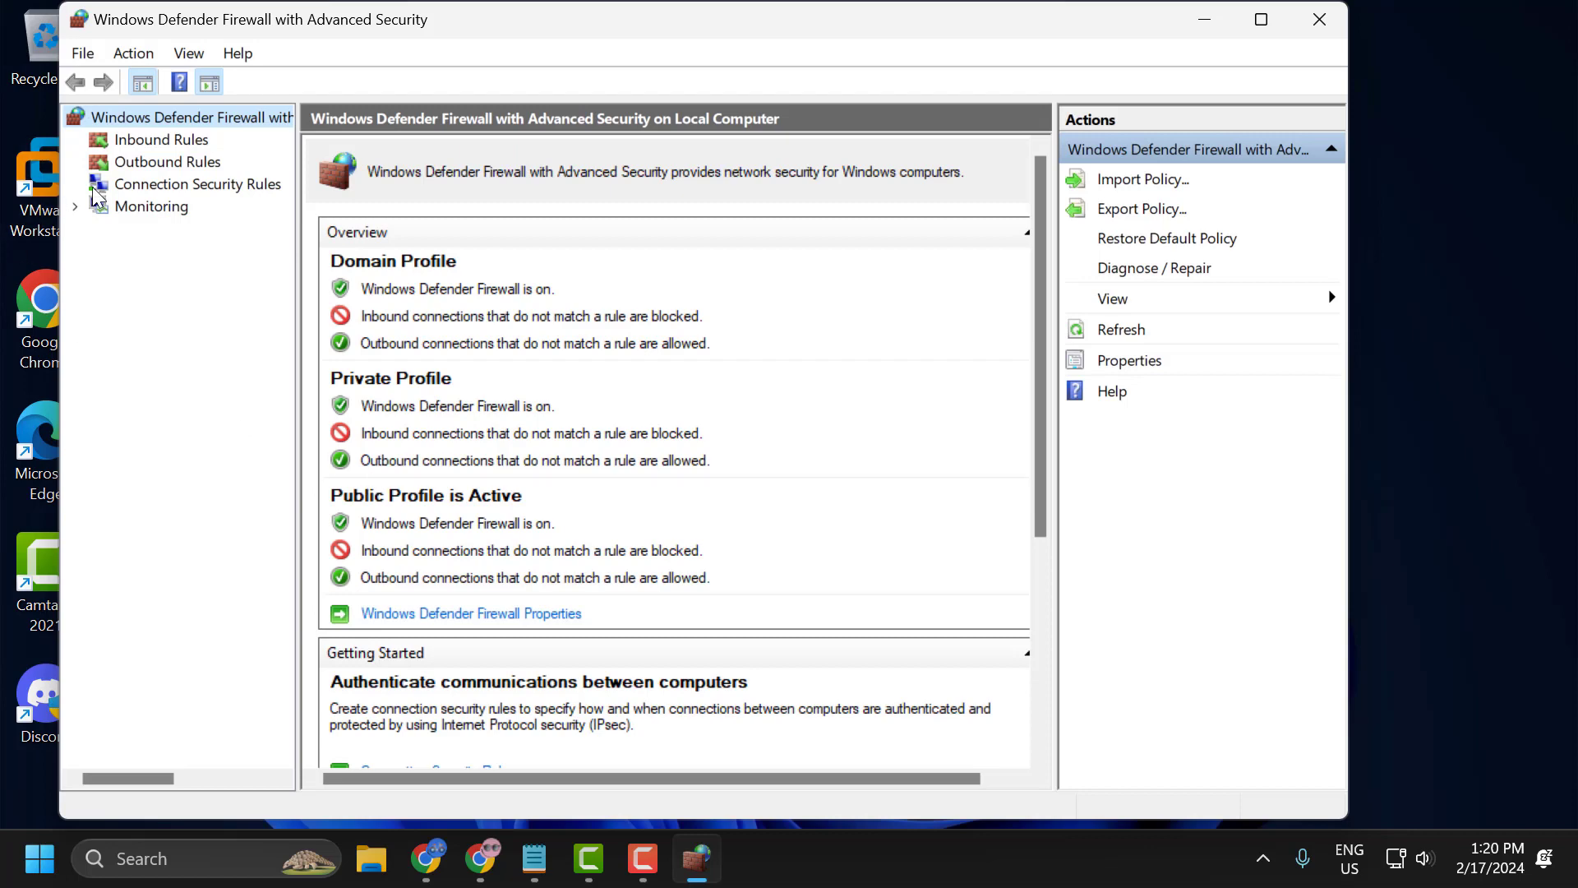
pyautogui.click(144, 140)
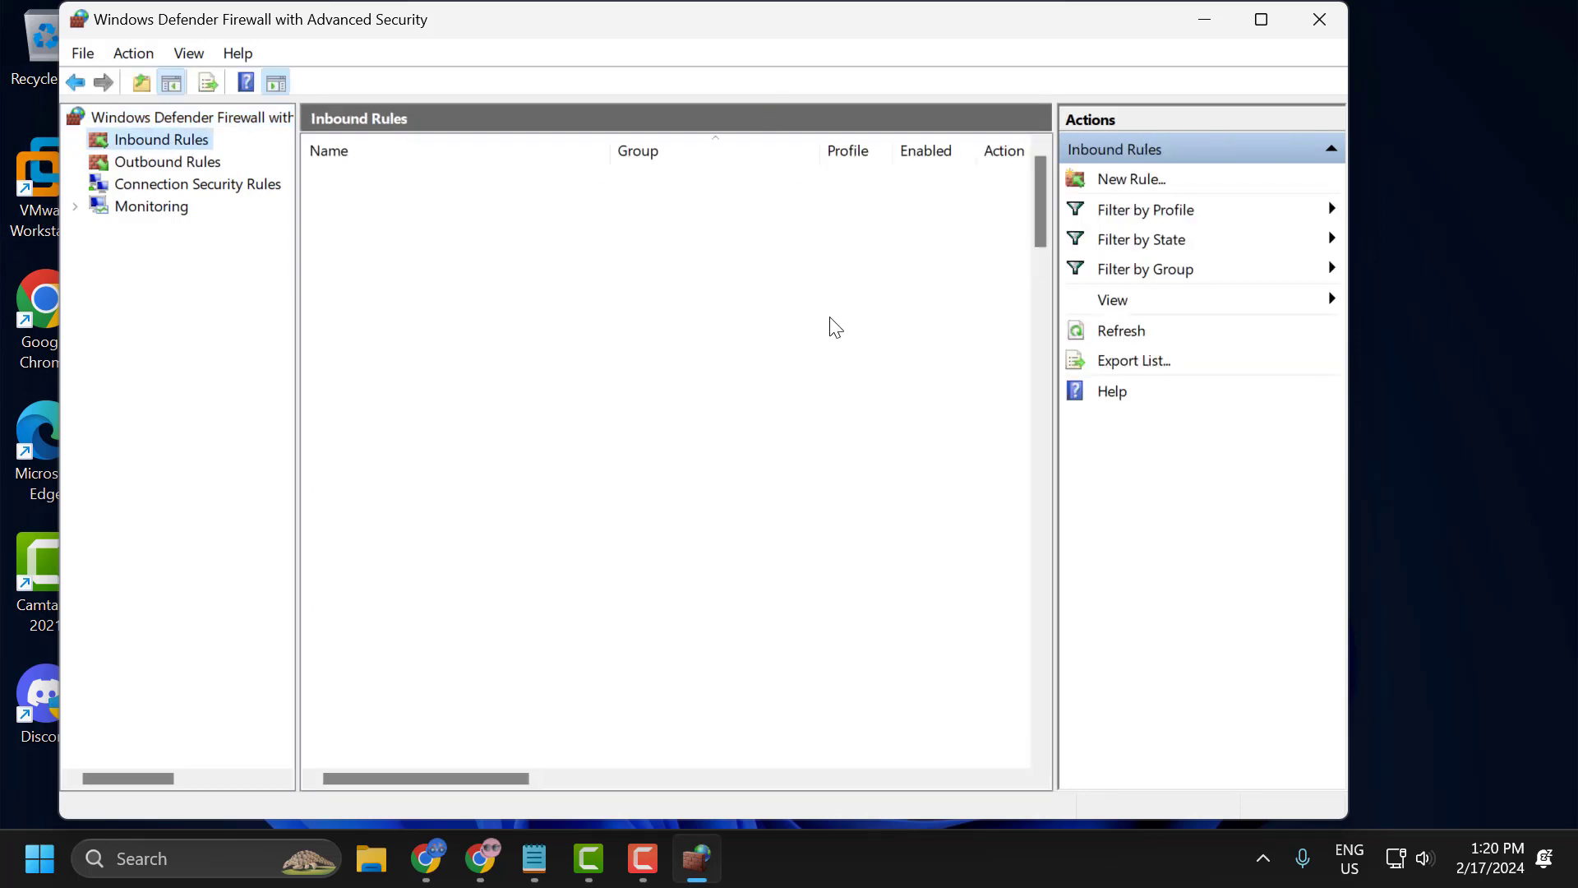
# - Create Port rule 'valorant port 1' allowing TCP 2099, 5222-5223, 8088, 8393-8400 on all profiles
pyautogui.click(1131, 181)
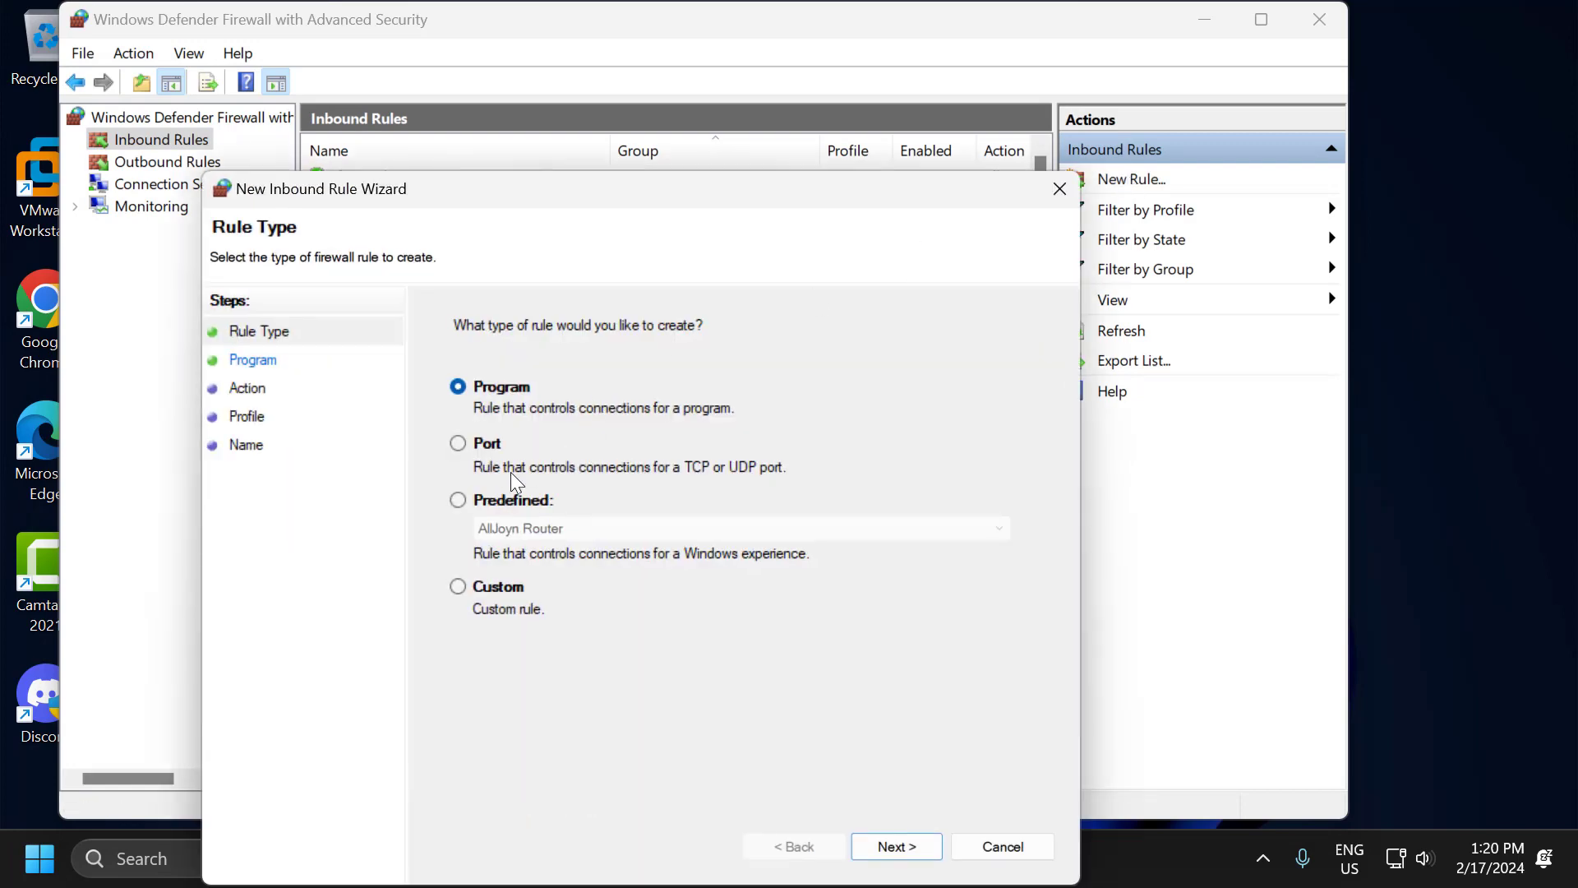
pyautogui.click(458, 444)
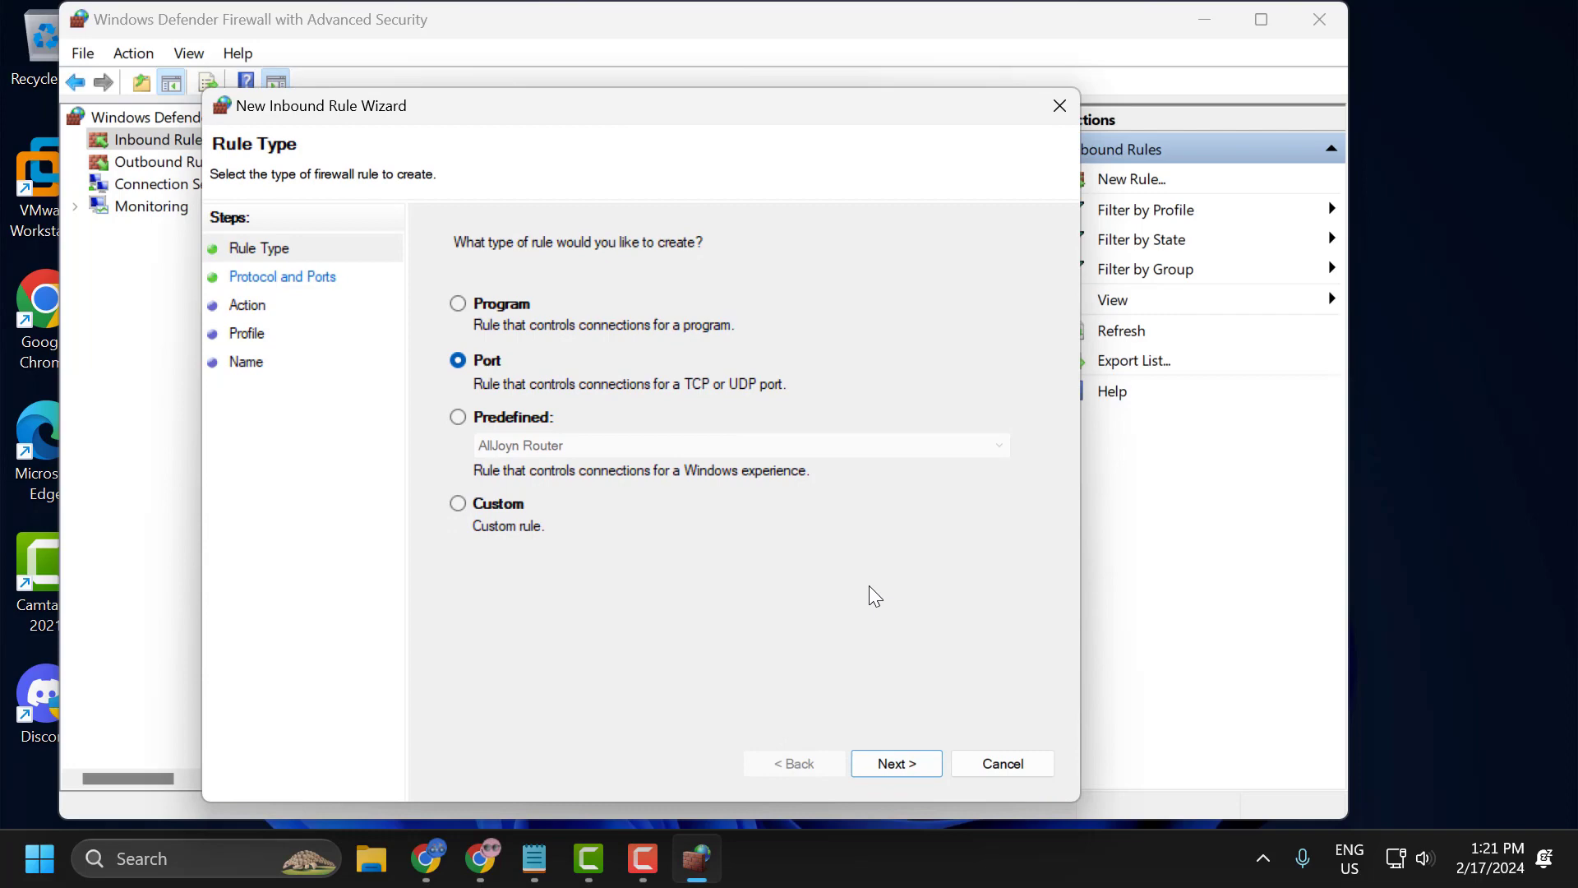
pyautogui.click(909, 761)
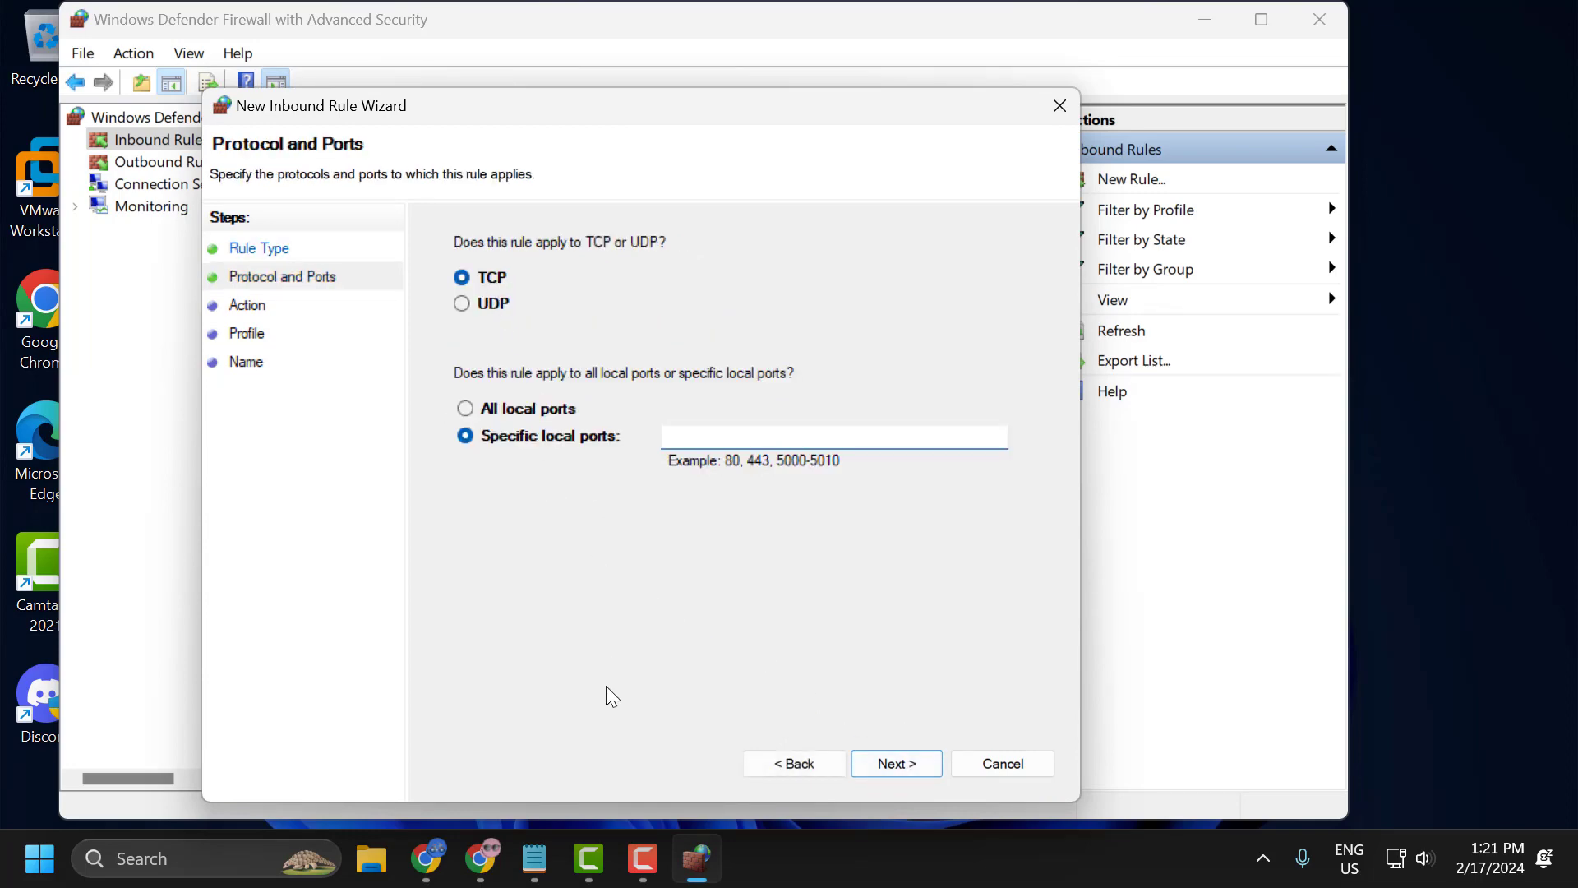
pyautogui.click(536, 870)
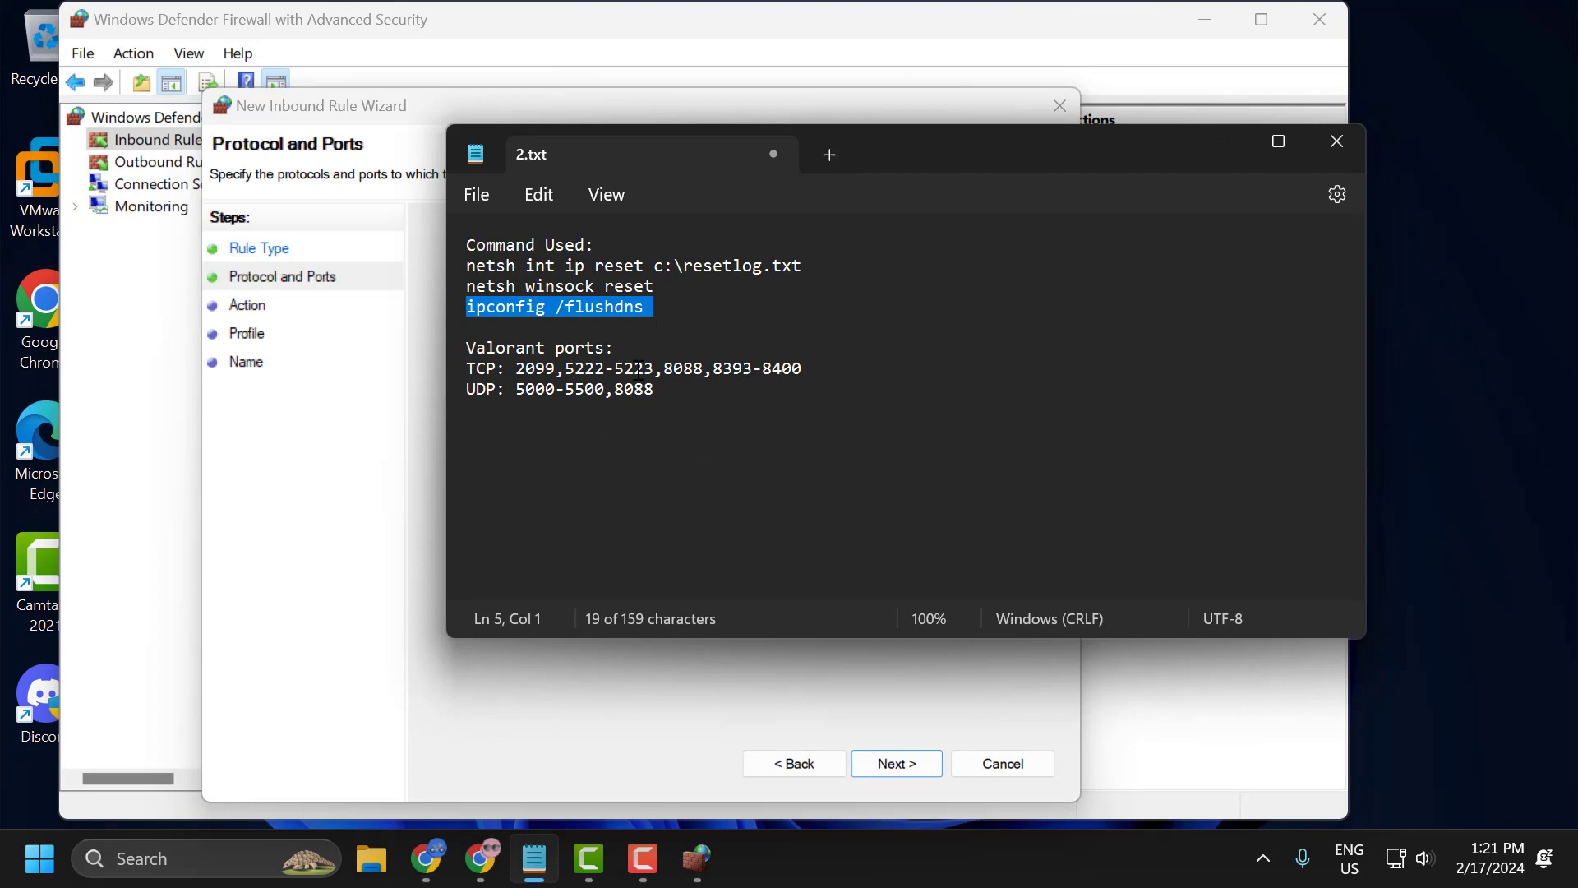
pyautogui.moveTo(513, 367); pyautogui.dragTo(804, 377)
pyautogui.hotkey('ctrl', 'c')
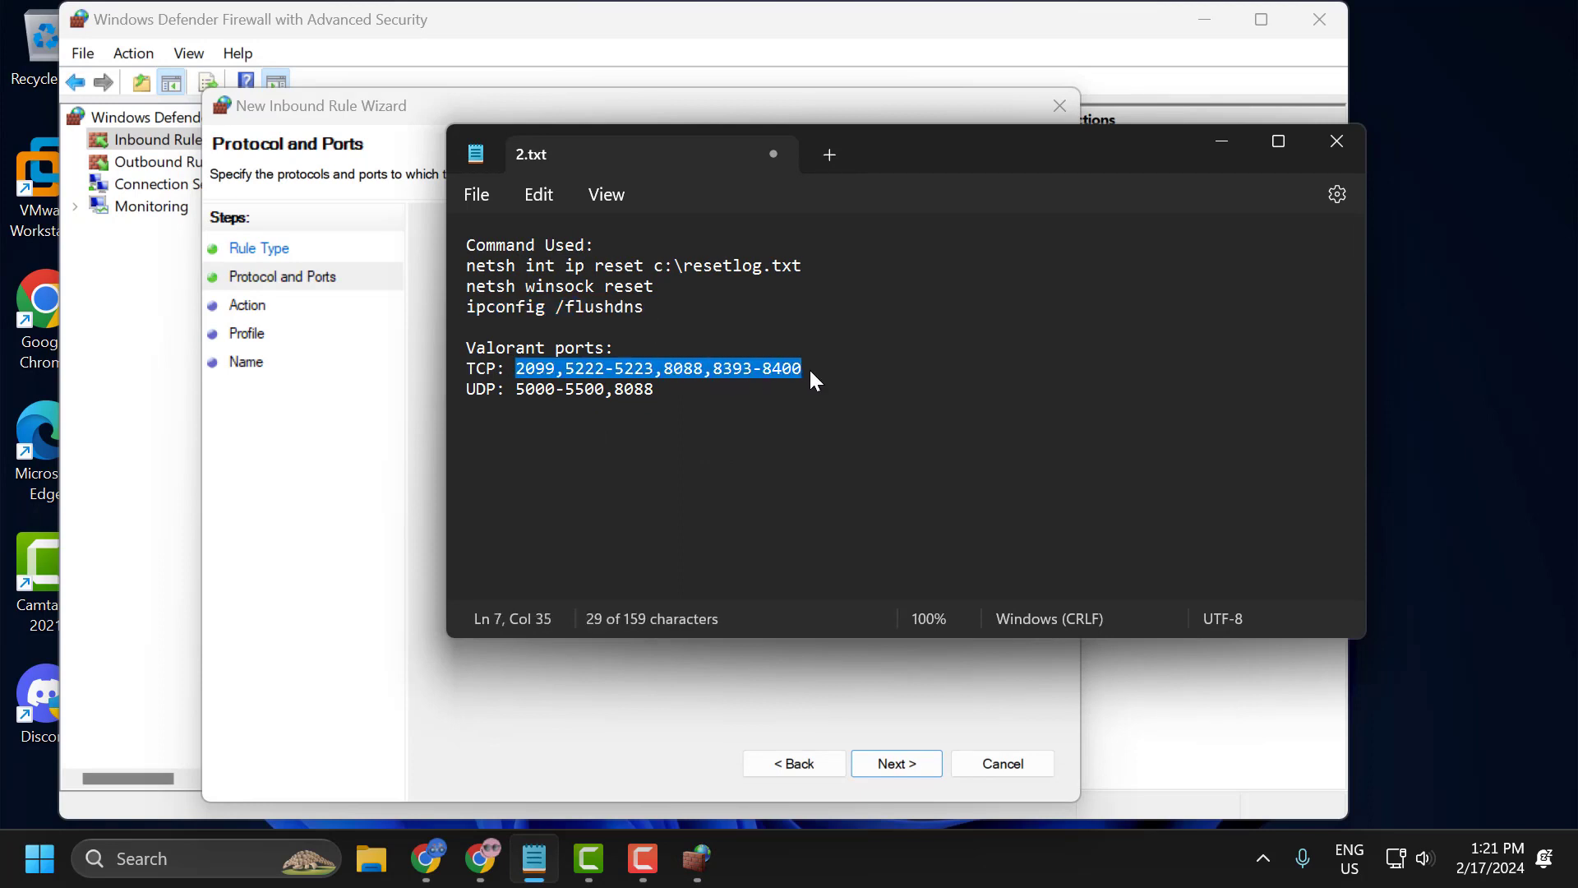
pyautogui.click(1222, 141)
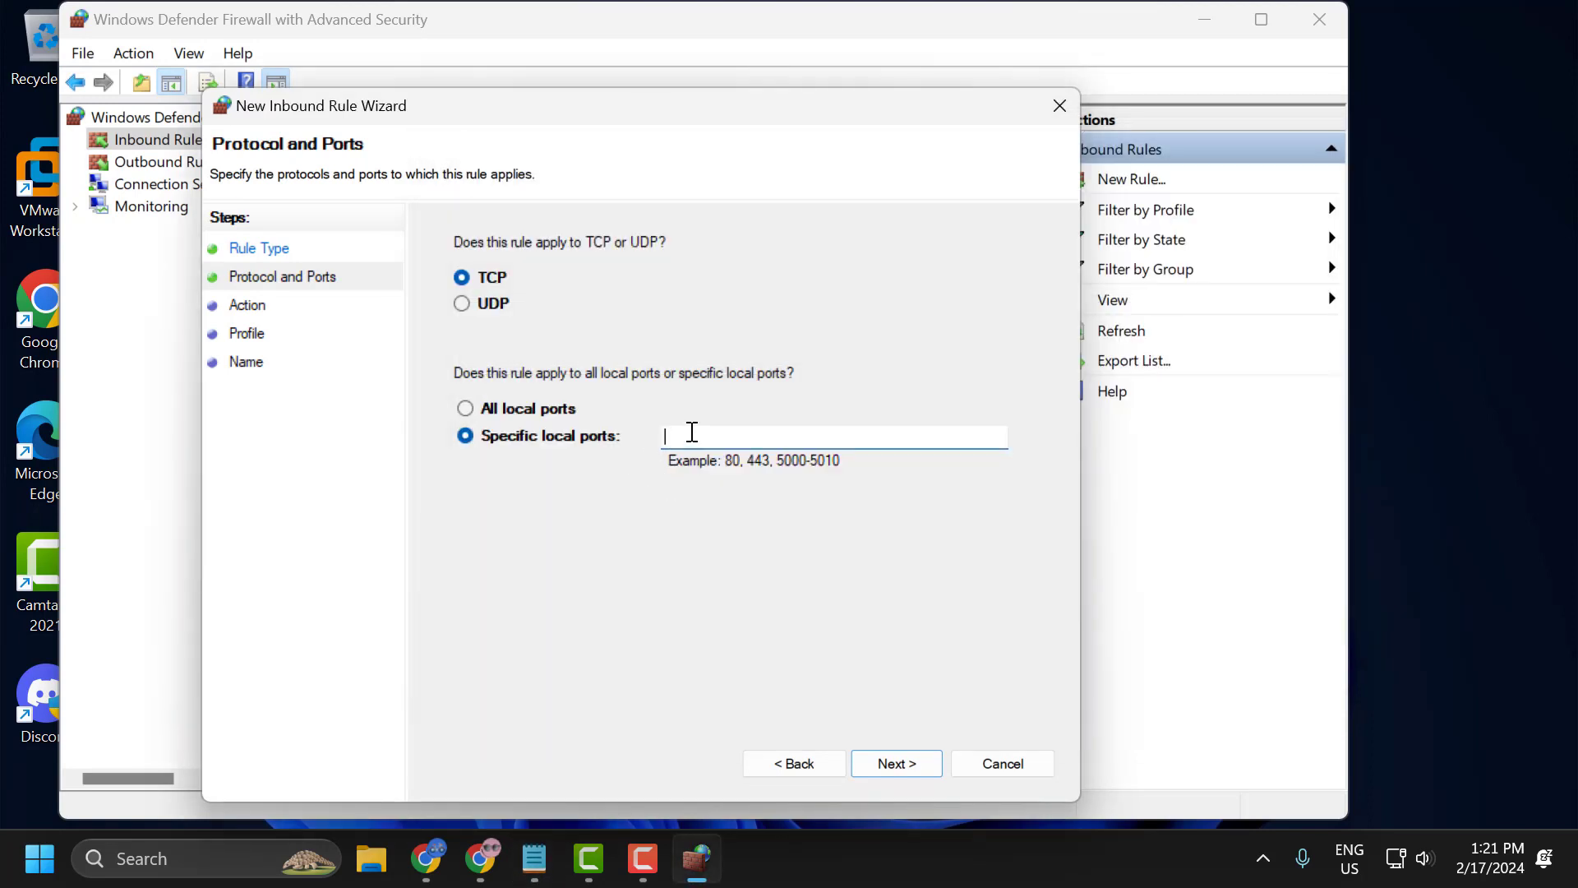
pyautogui.hotkey('ctrl', 'v')
pyautogui.click(911, 763)
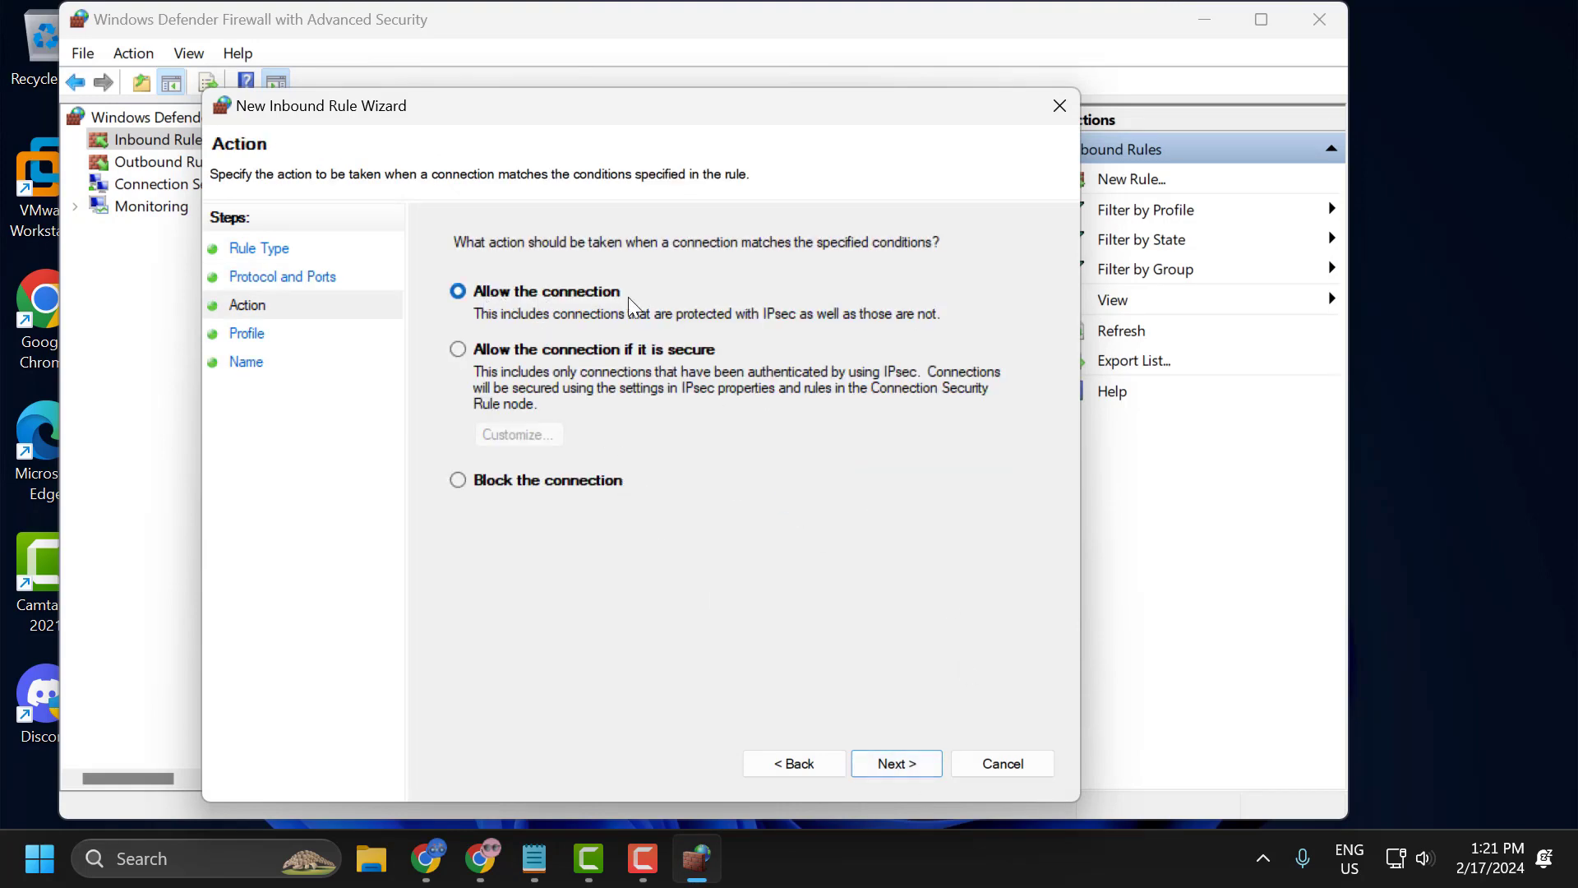
pyautogui.click(910, 766)
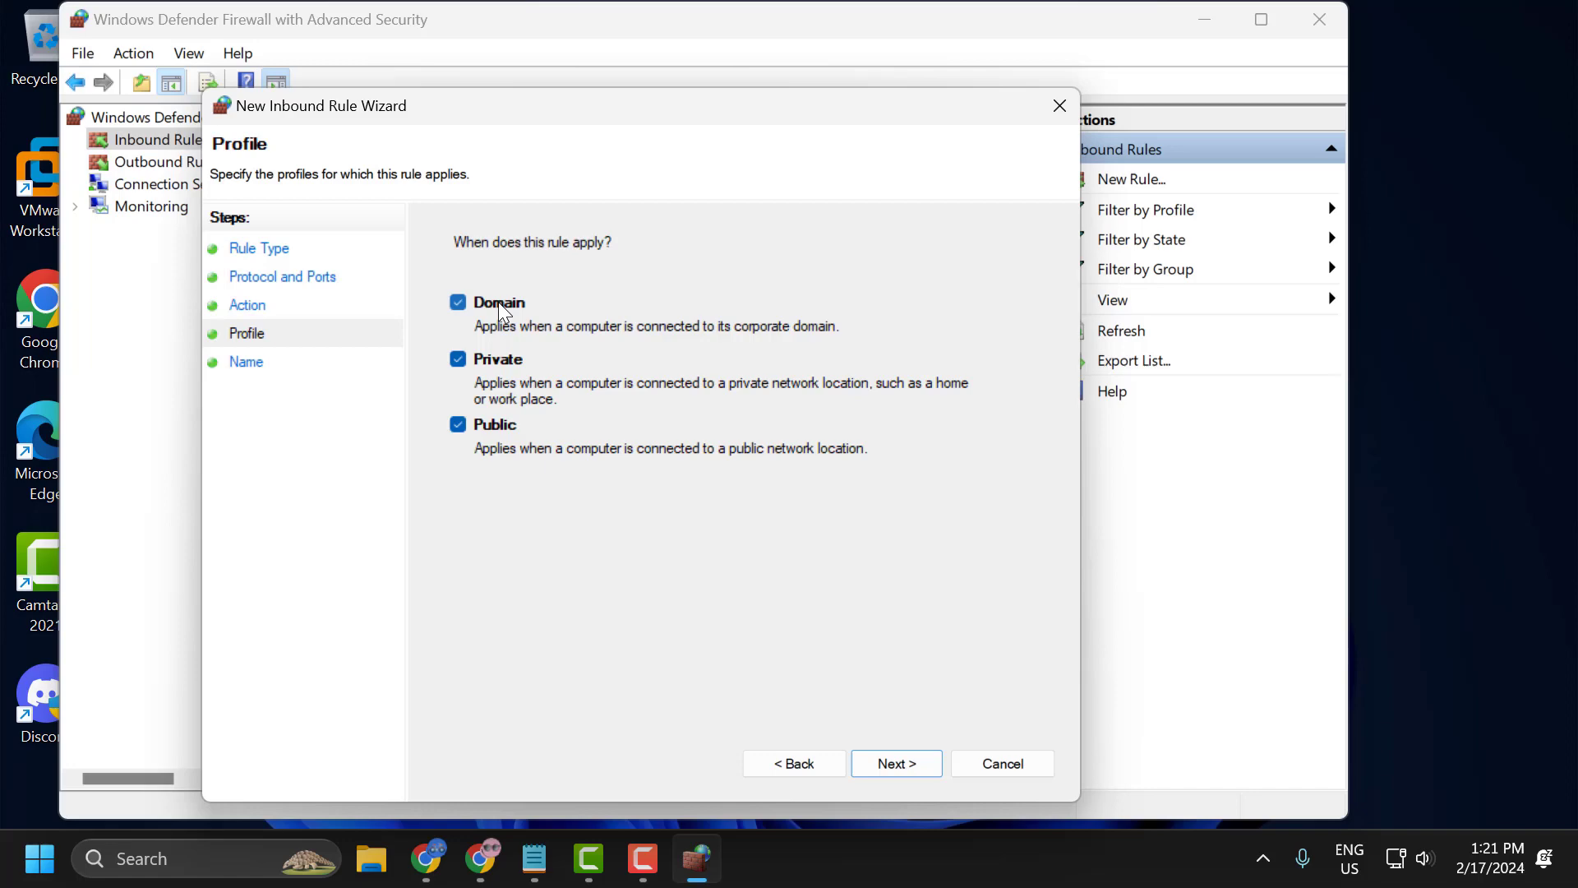
pyautogui.click(901, 768)
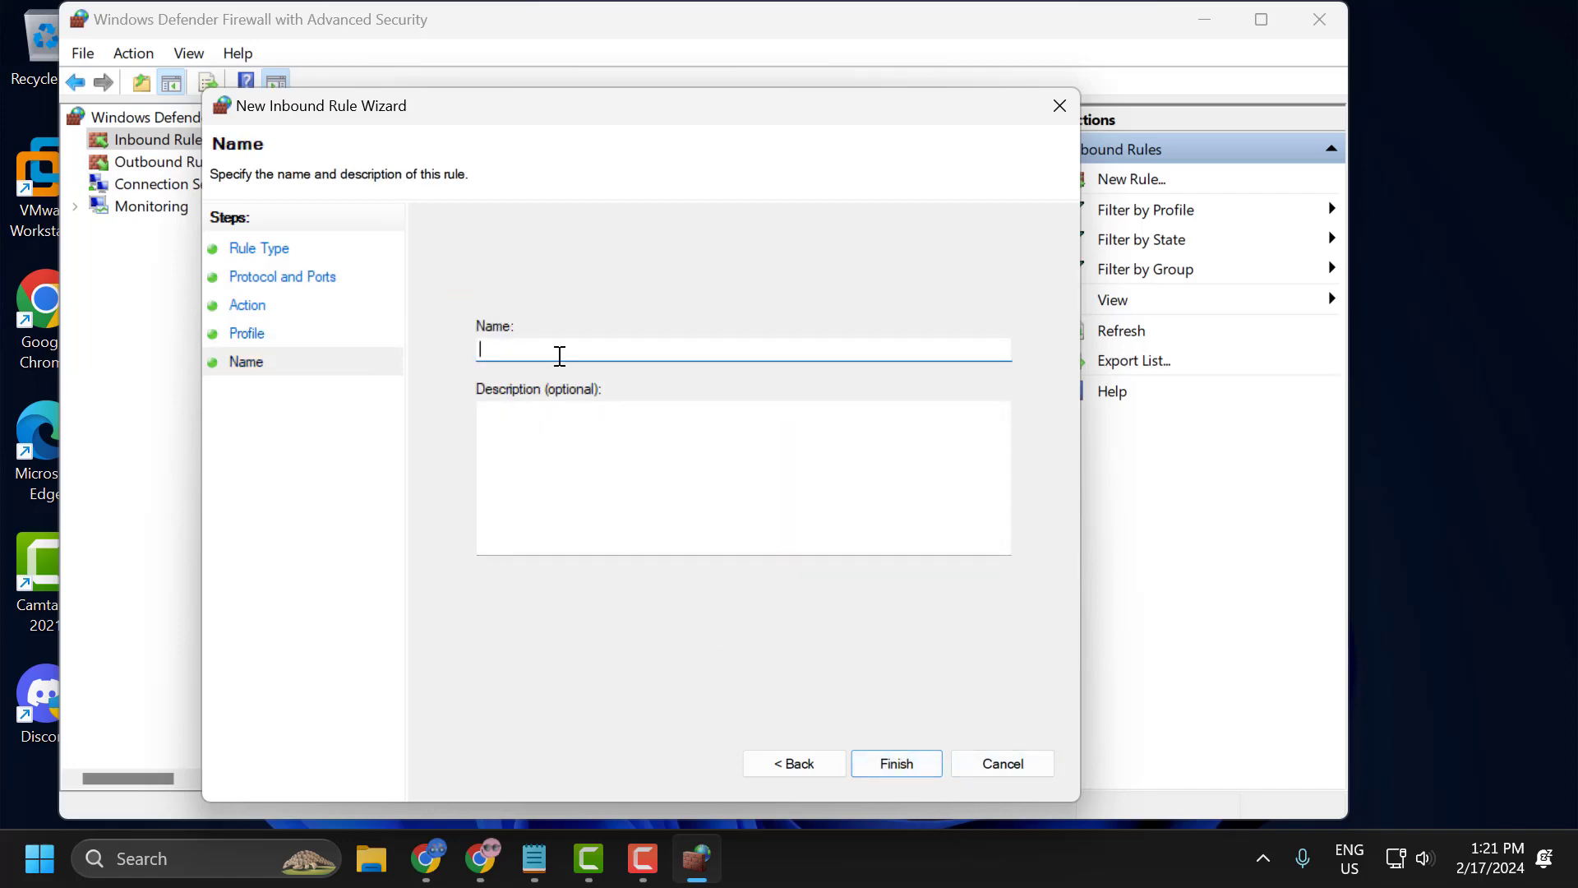
pyautogui.write('valorant port 1')
pyautogui.click(898, 764)
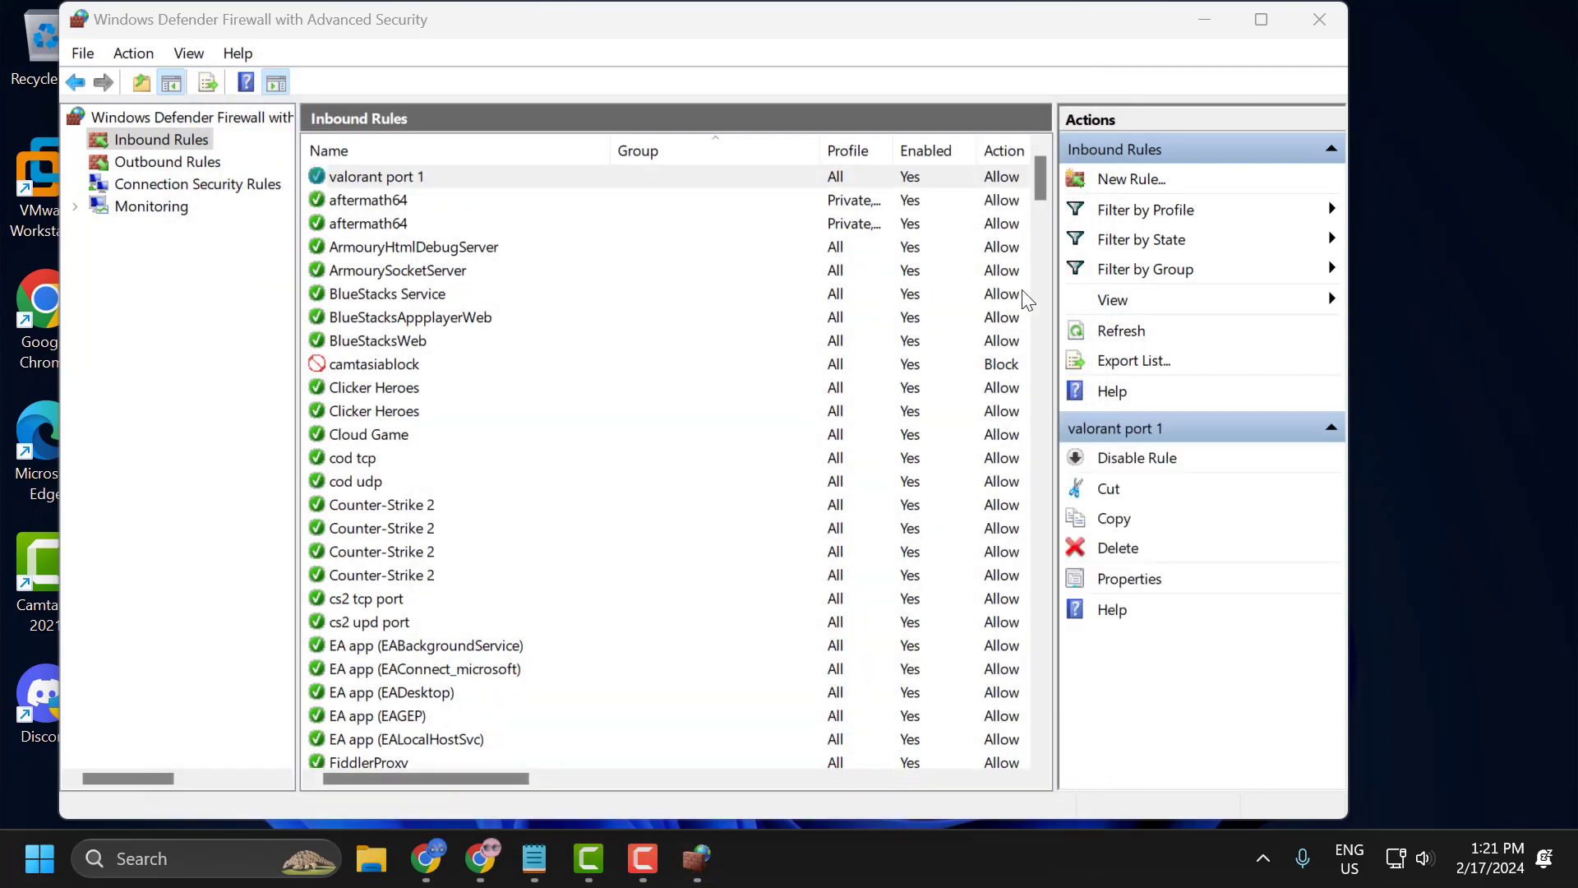
# - Start a new Port rule and paste UDP ports 5000-5500 and 8088 as local ports
pyautogui.click(1129, 181)
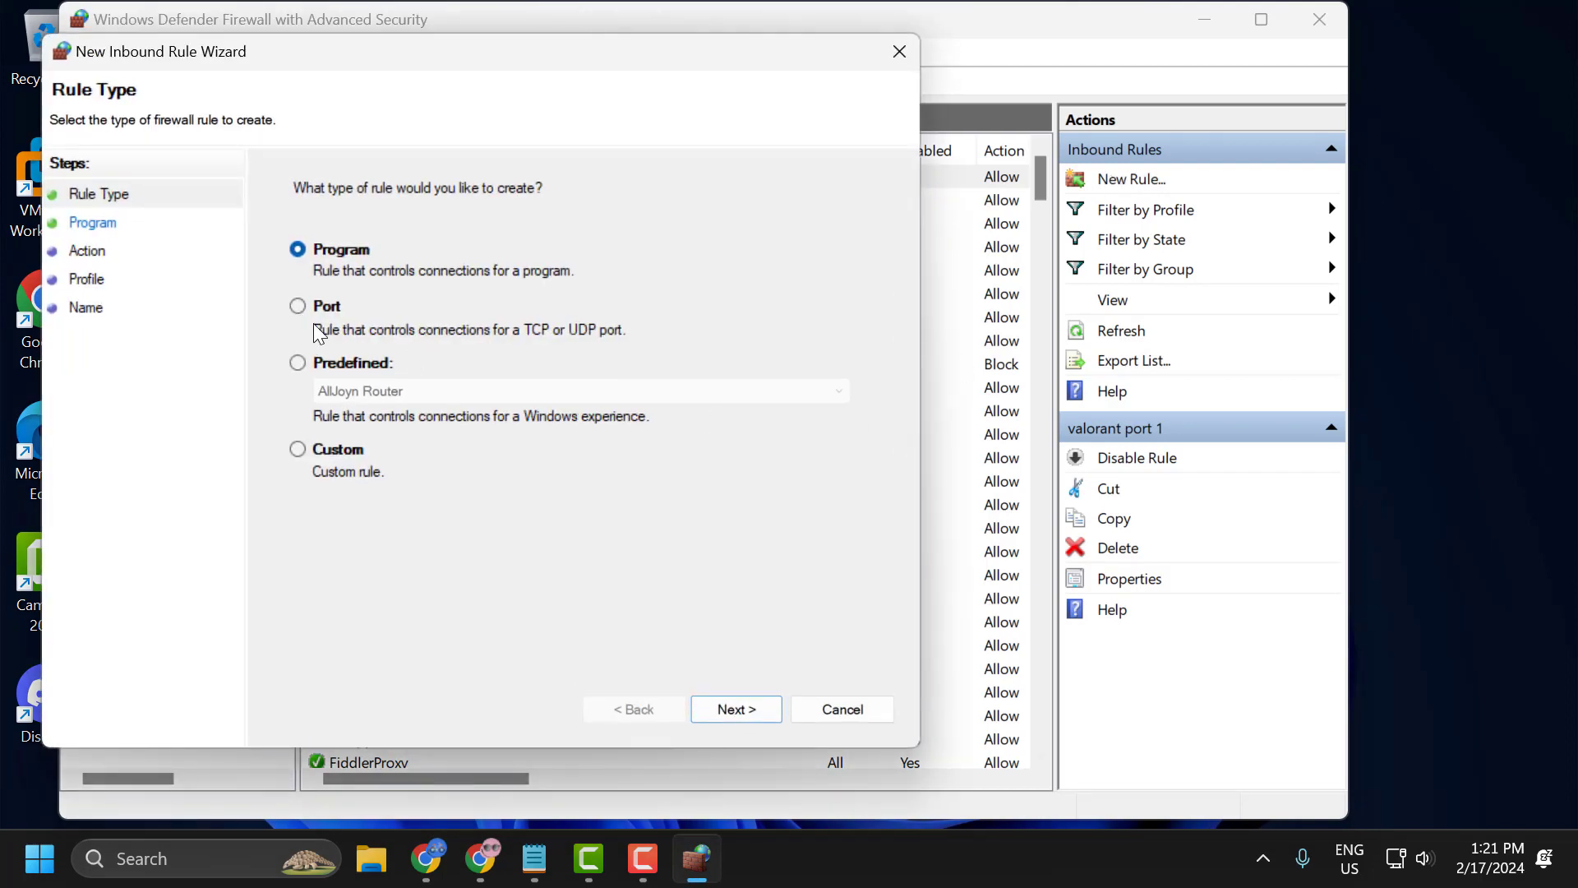
pyautogui.click(298, 307)
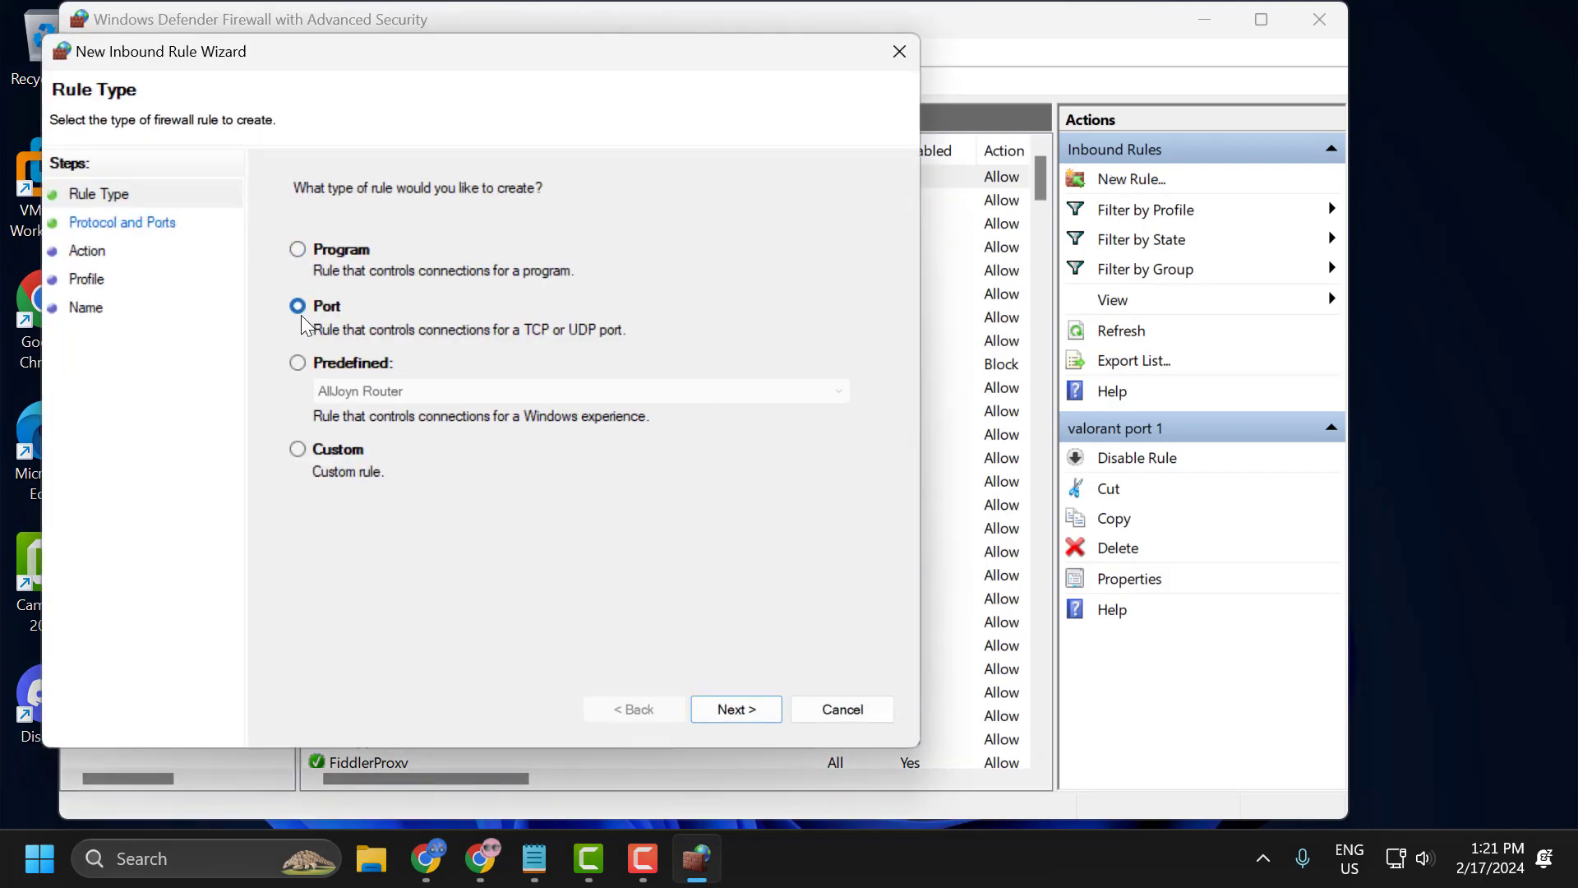
pyautogui.click(739, 707)
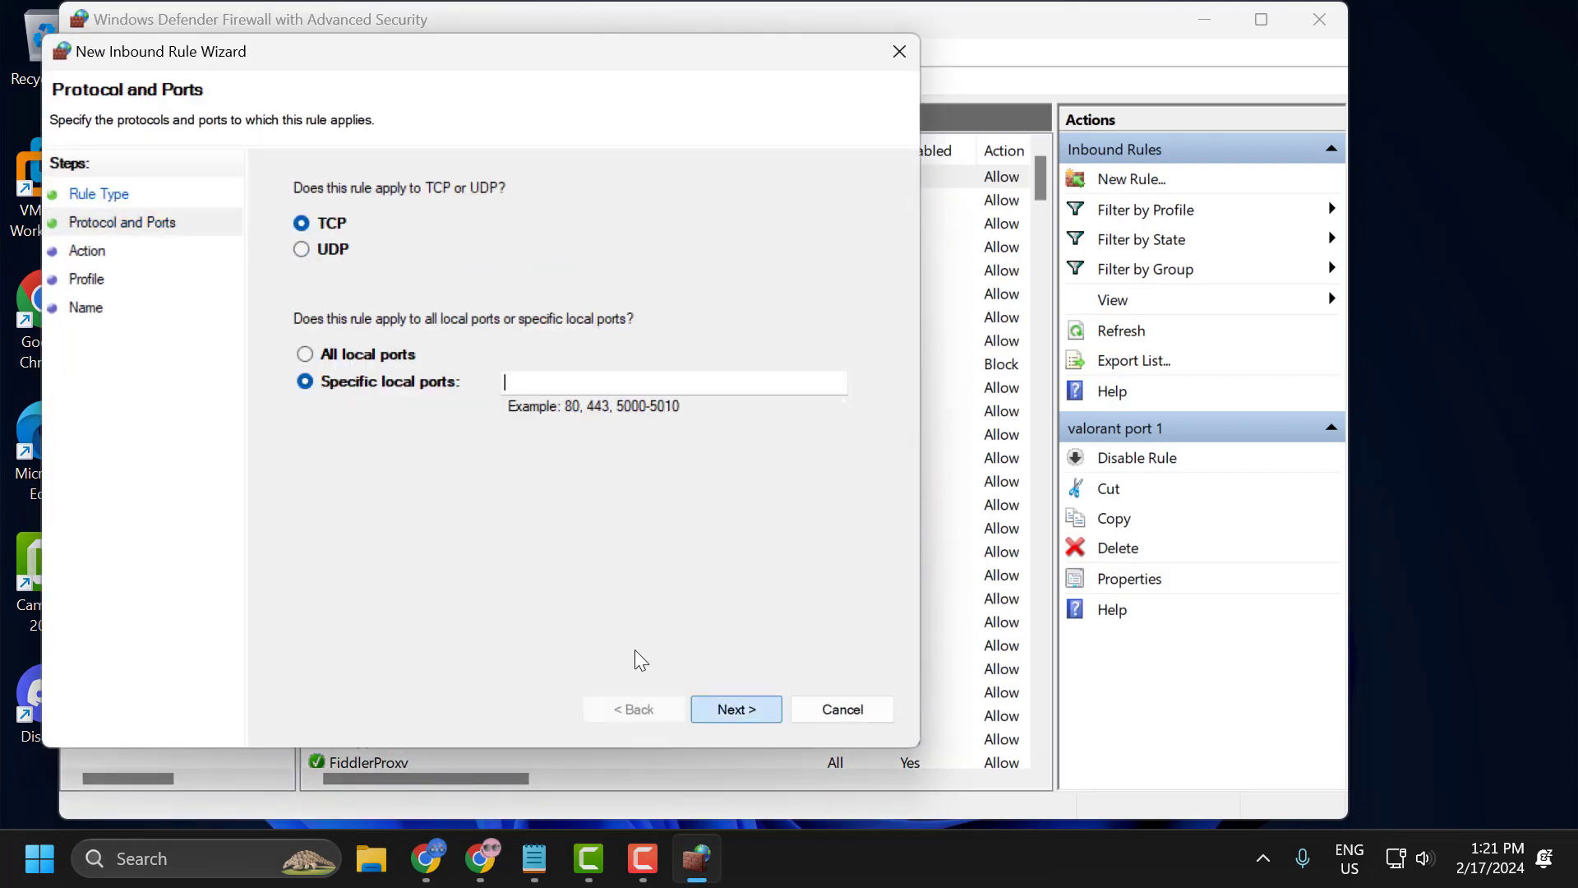
pyautogui.click(304, 250)
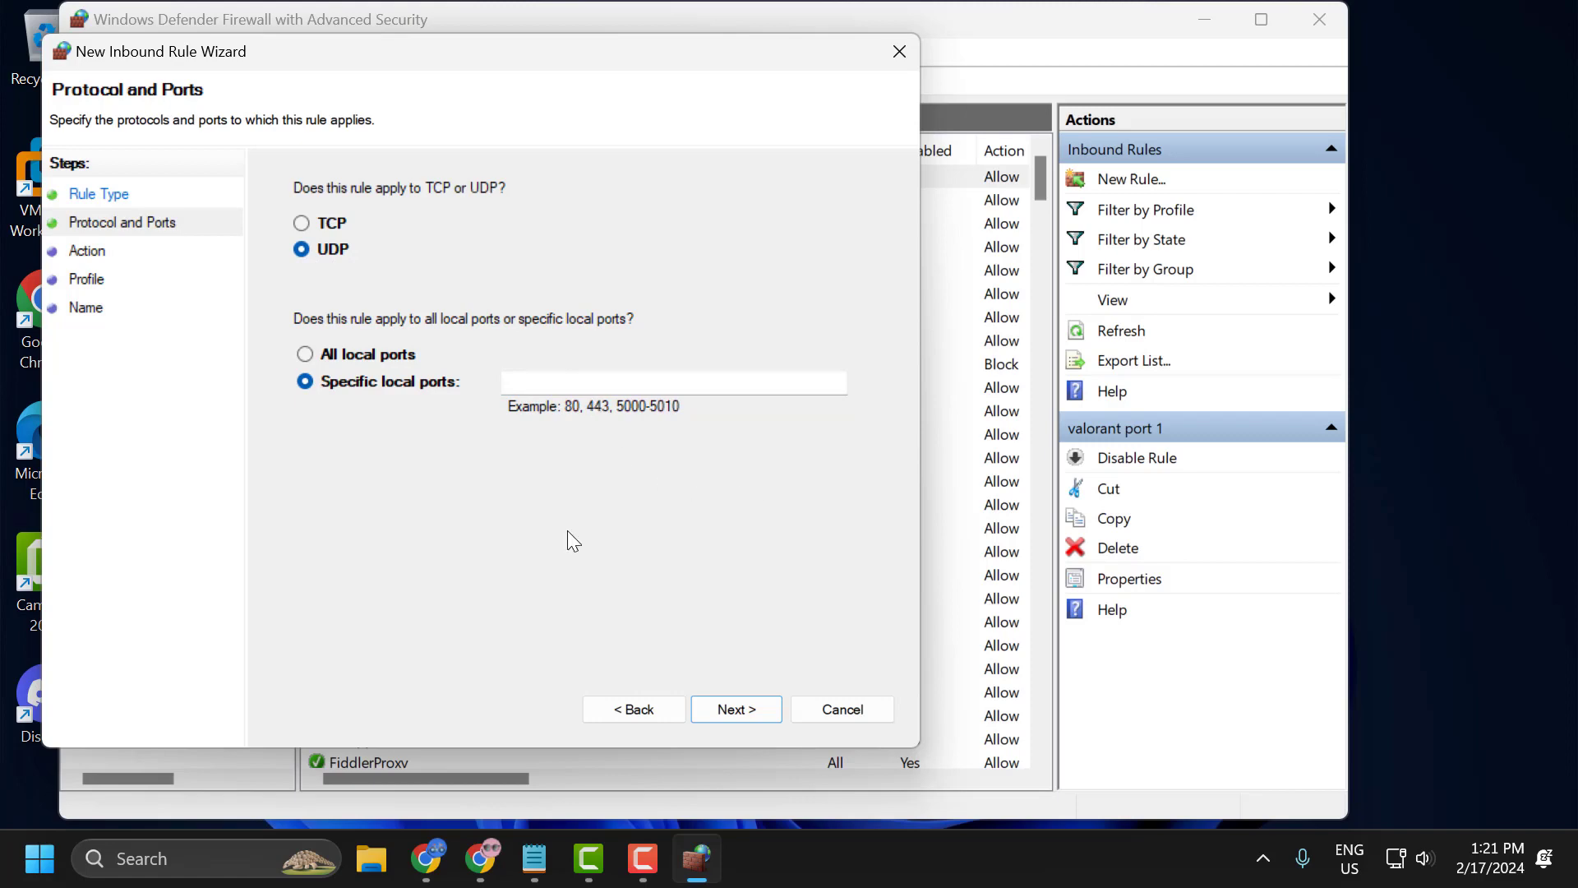
pyautogui.click(535, 858)
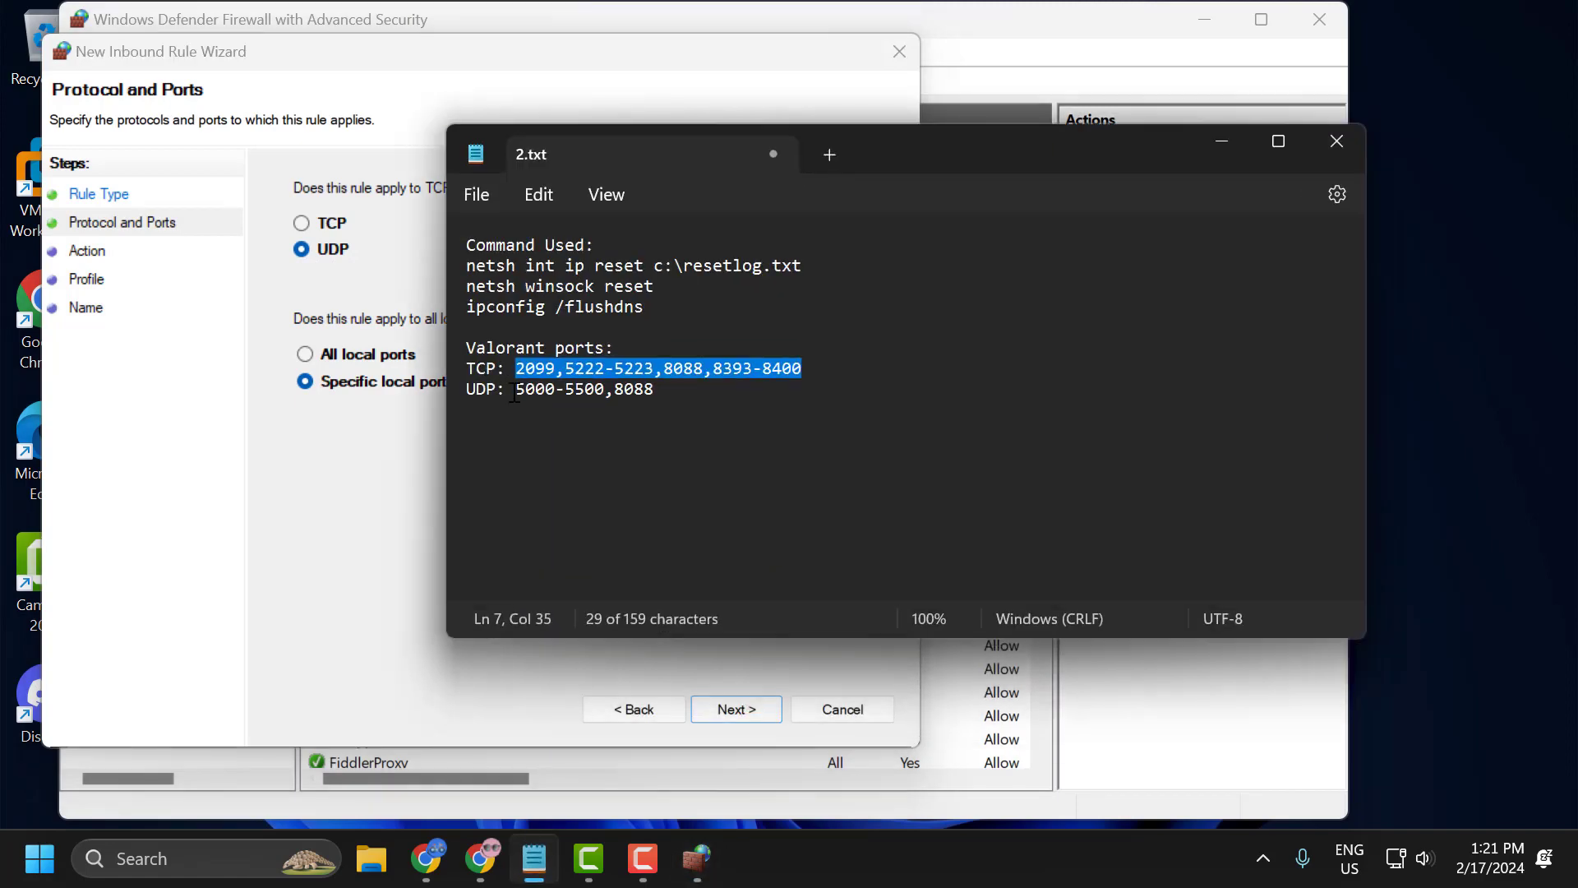
pyautogui.moveTo(516, 389); pyautogui.dragTo(693, 401)
pyautogui.hotkey('ctrl', 'c')
pyautogui.click(1221, 141)
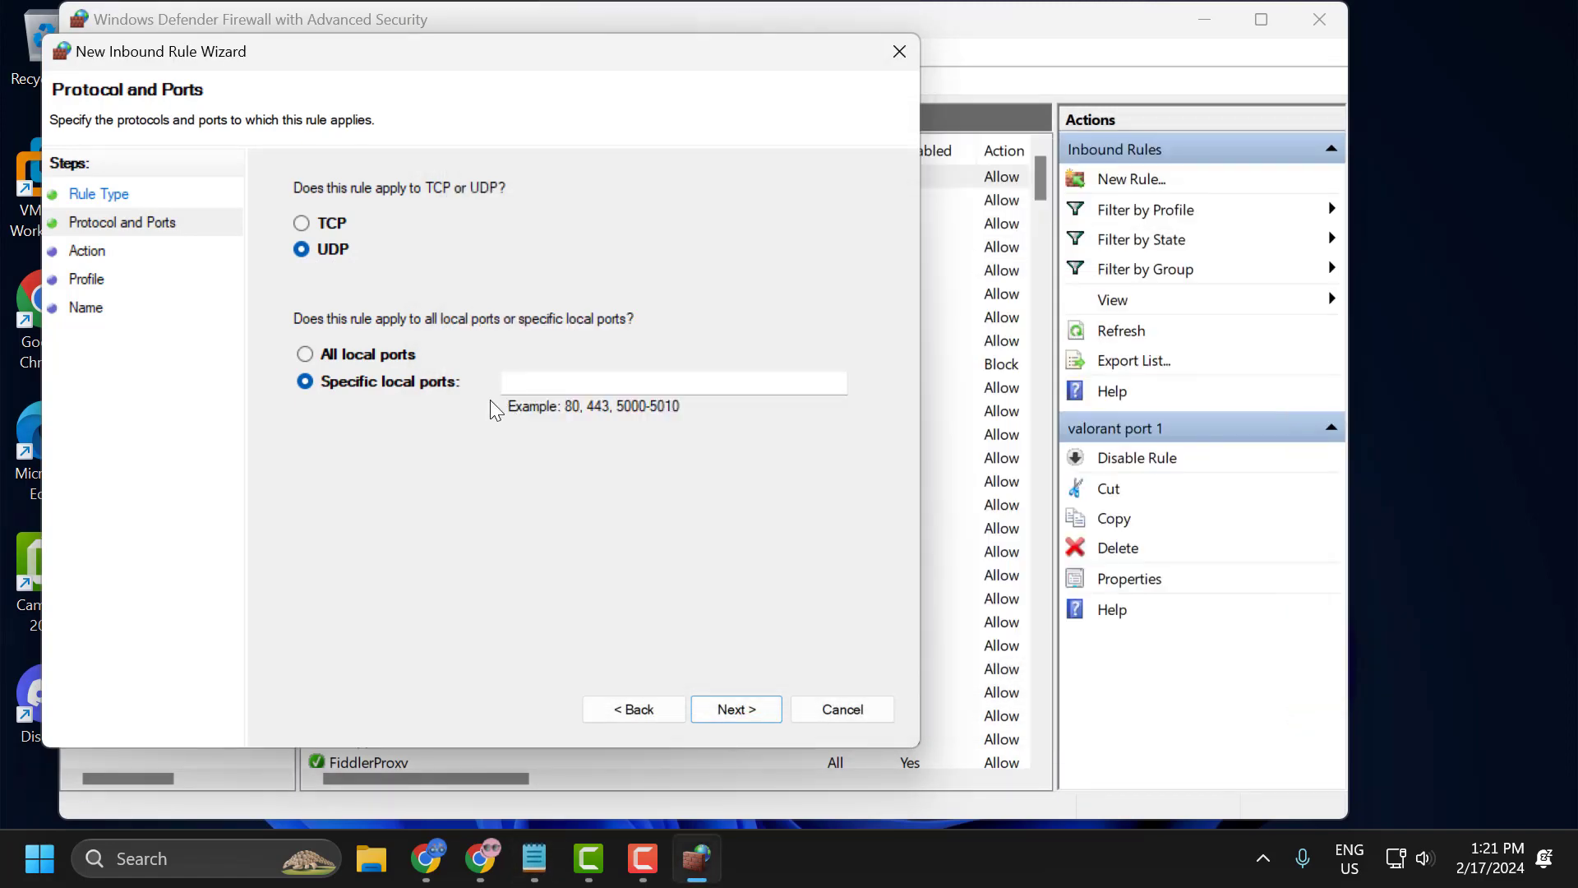
pyautogui.click(515, 380)
pyautogui.hotkey('ctrl', 'v')
# - Keep the allow action and all profiles, and name the rule 'valorant port 2'
pyautogui.click(744, 708)
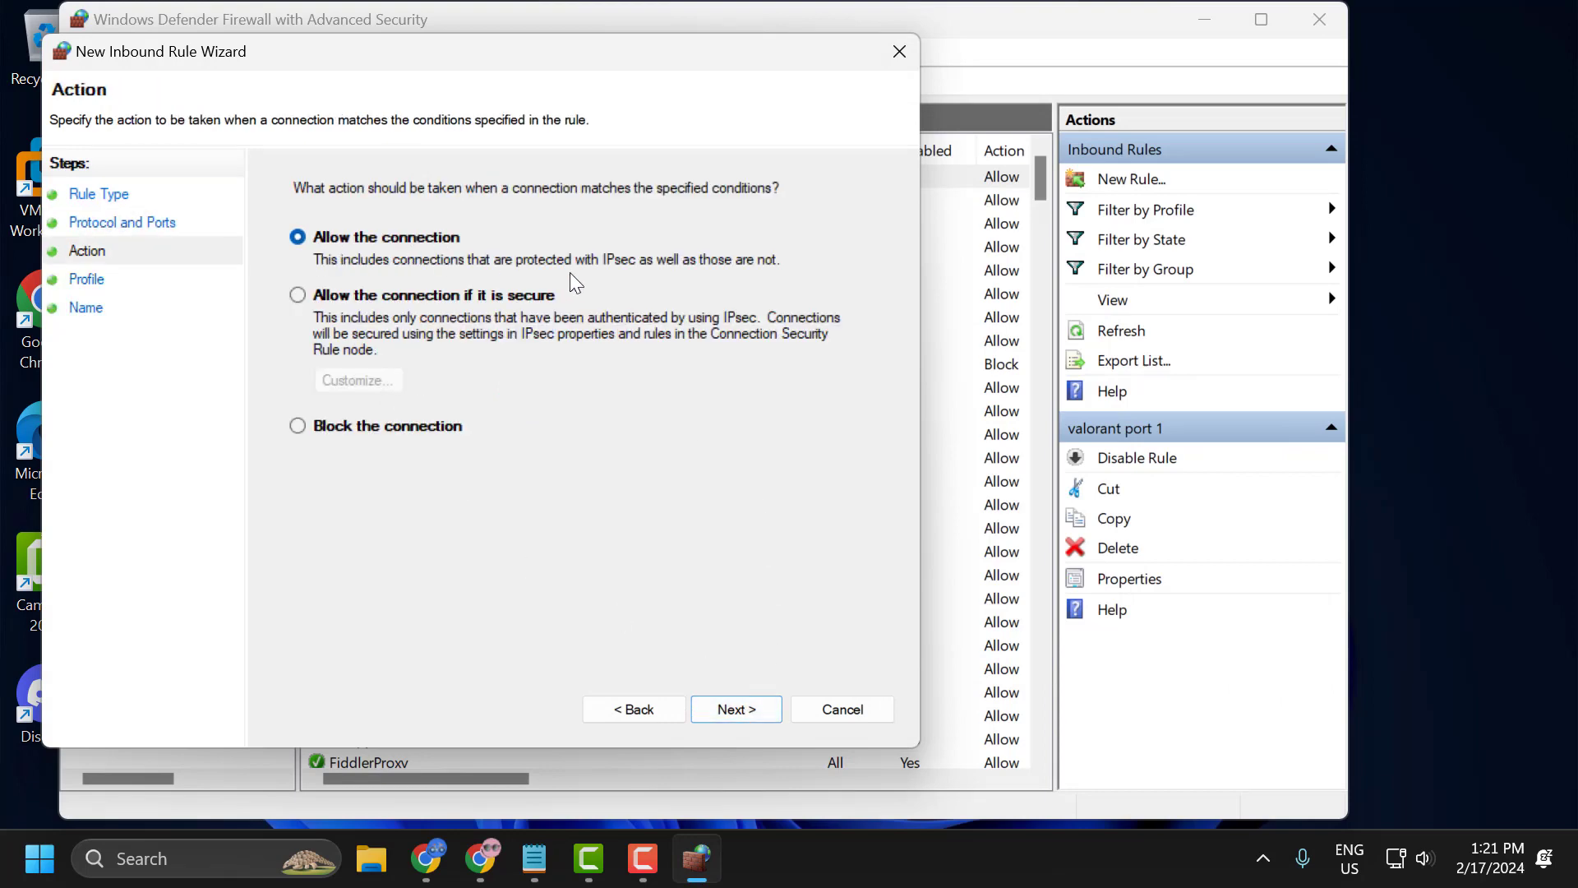
pyautogui.click(757, 715)
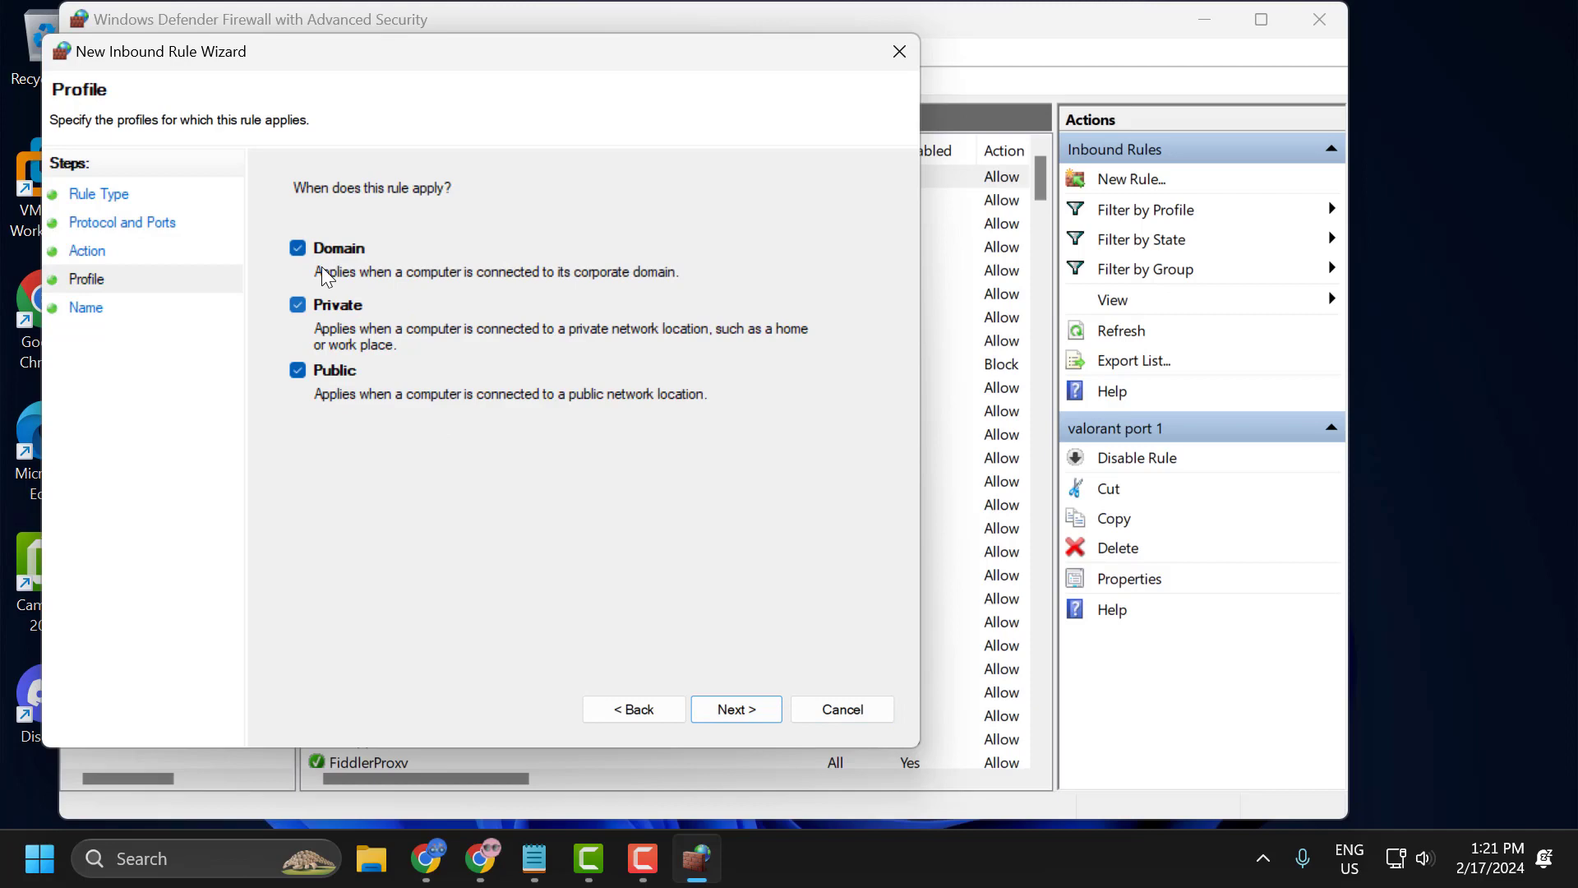
pyautogui.click(758, 708)
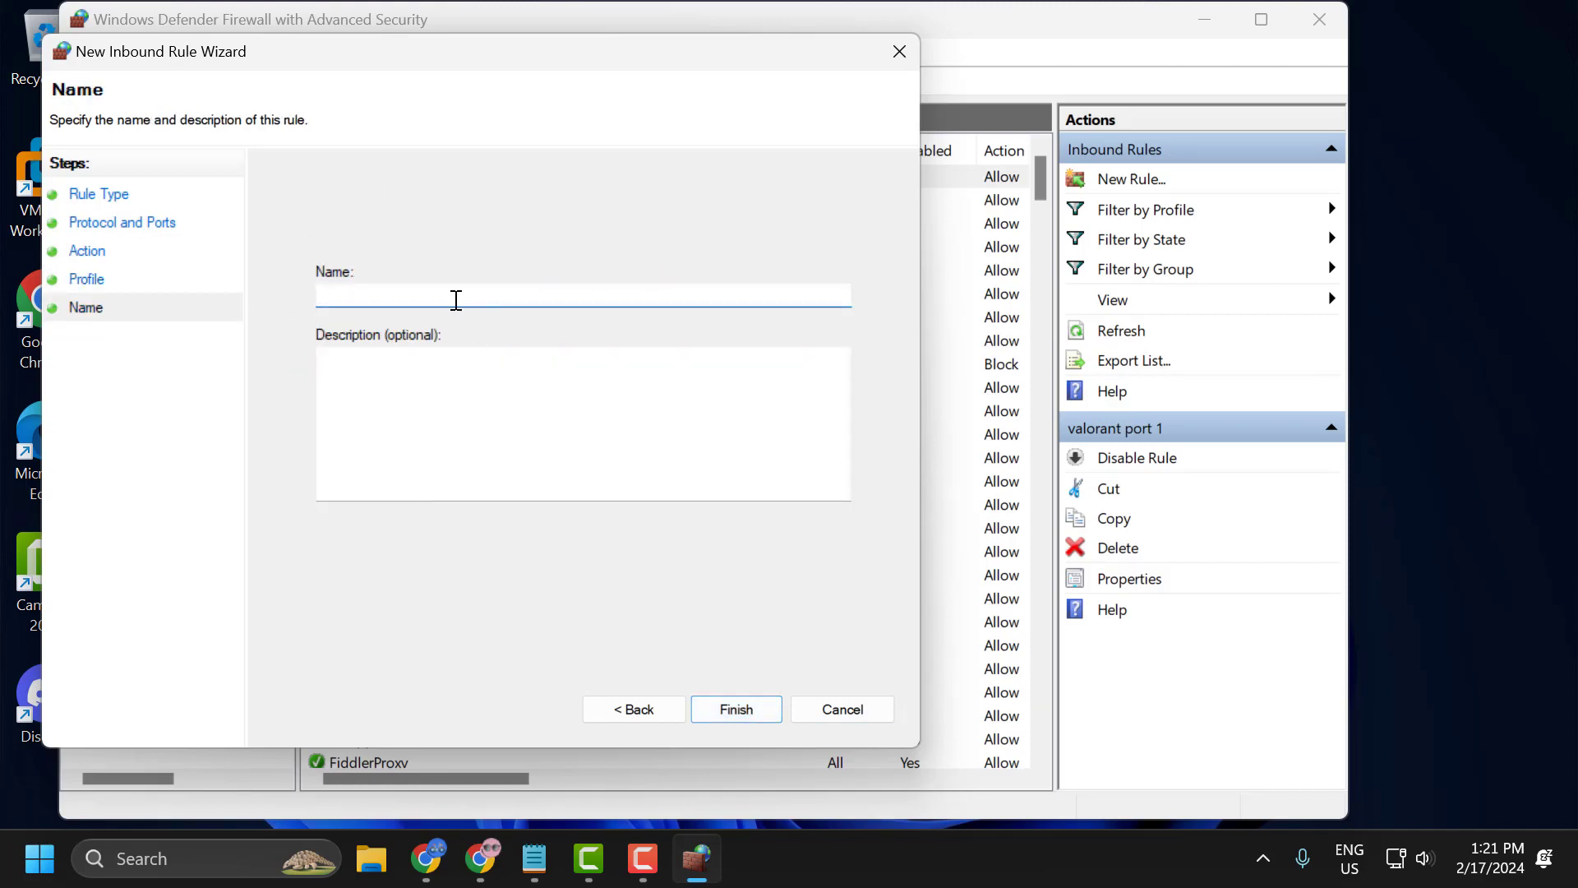
pyautogui.write('valorant port 2')
# - Finish the 'valorant port 2' rule and close the firewall console
pyautogui.click(734, 709)
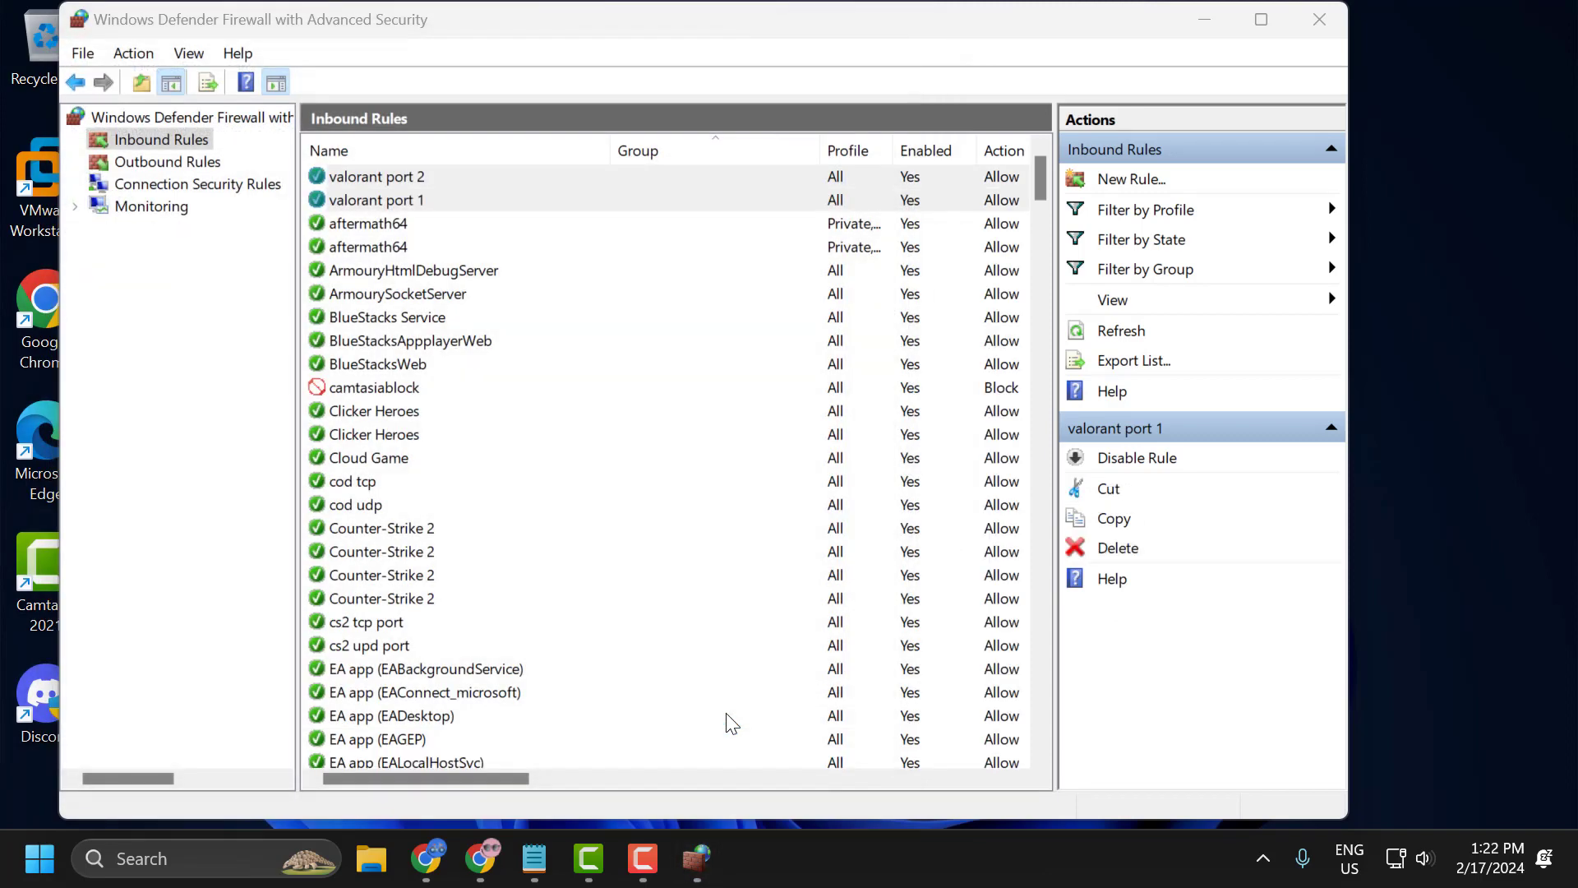
pyautogui.click(1320, 21)
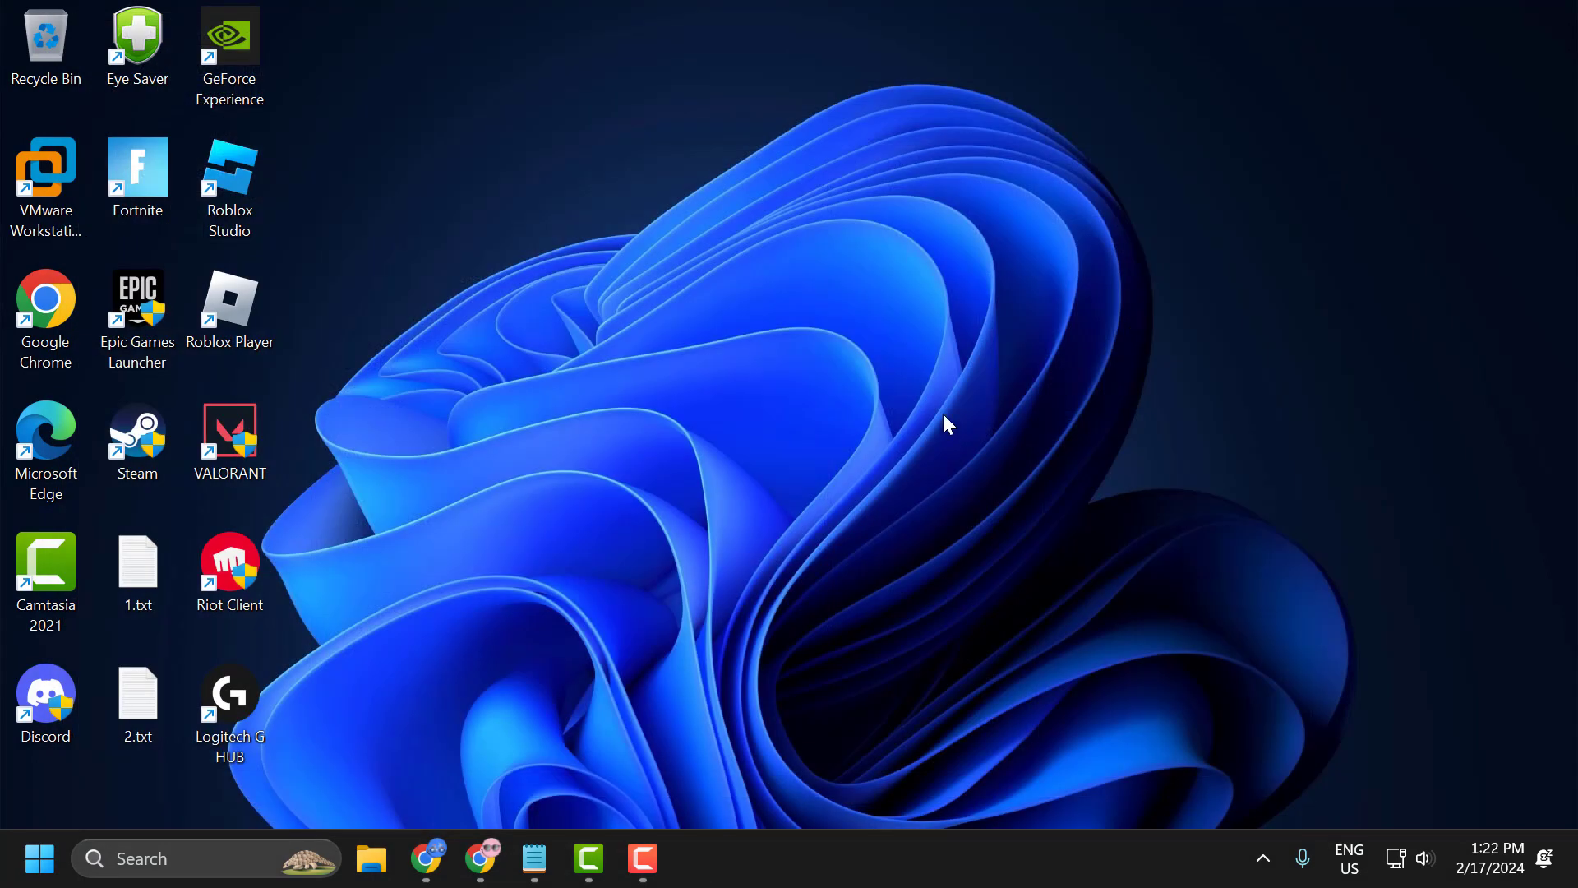